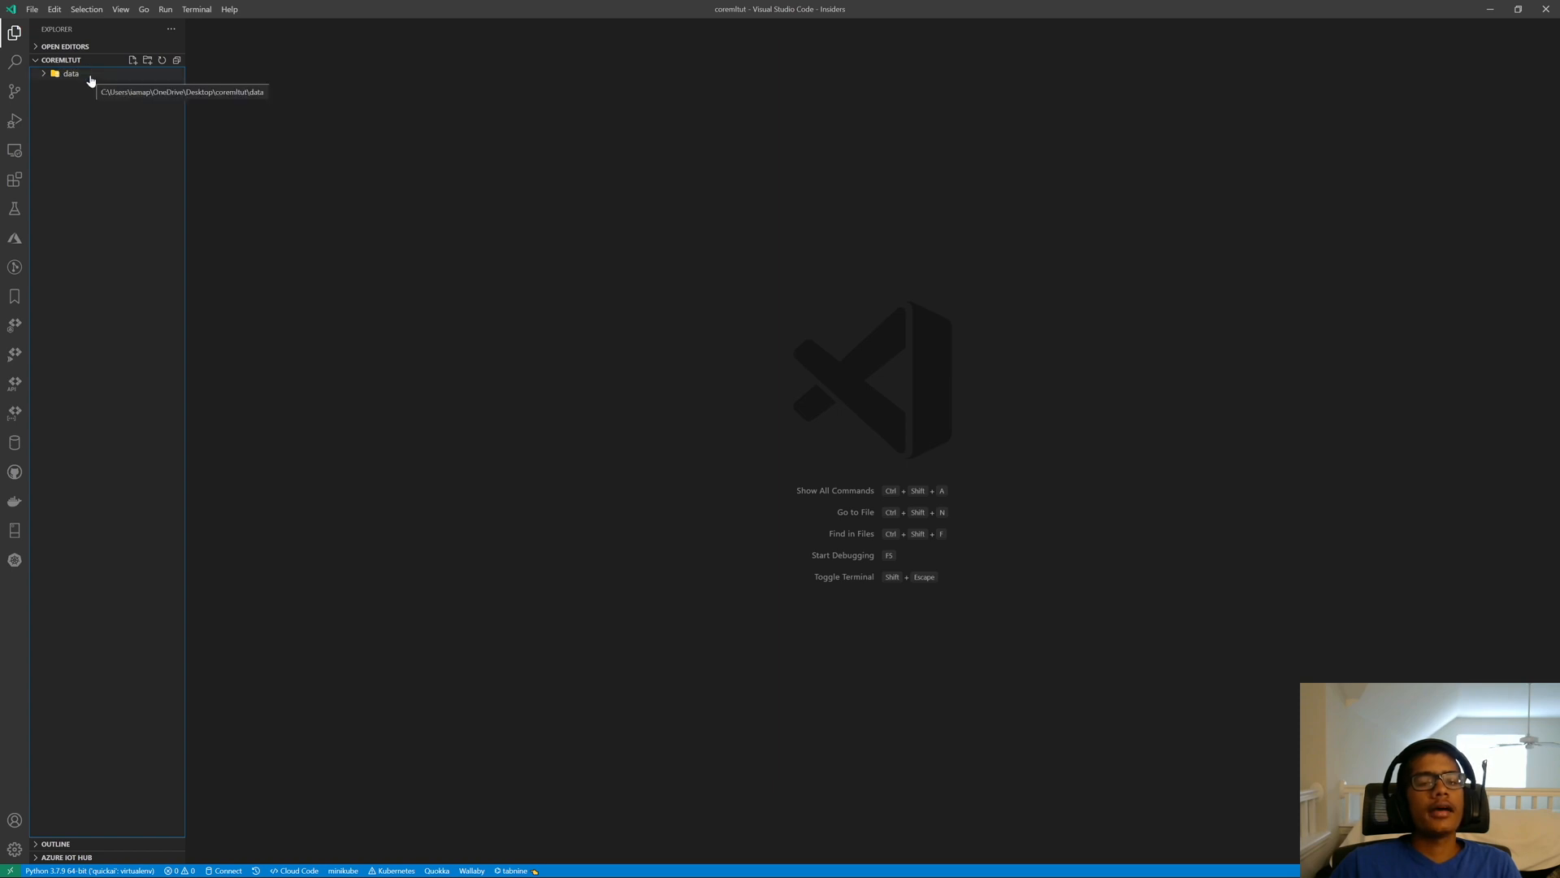
# Step: Browse the data folder's Apple and Avocado image subfolders in the Explorer
pyautogui.click(91, 76)
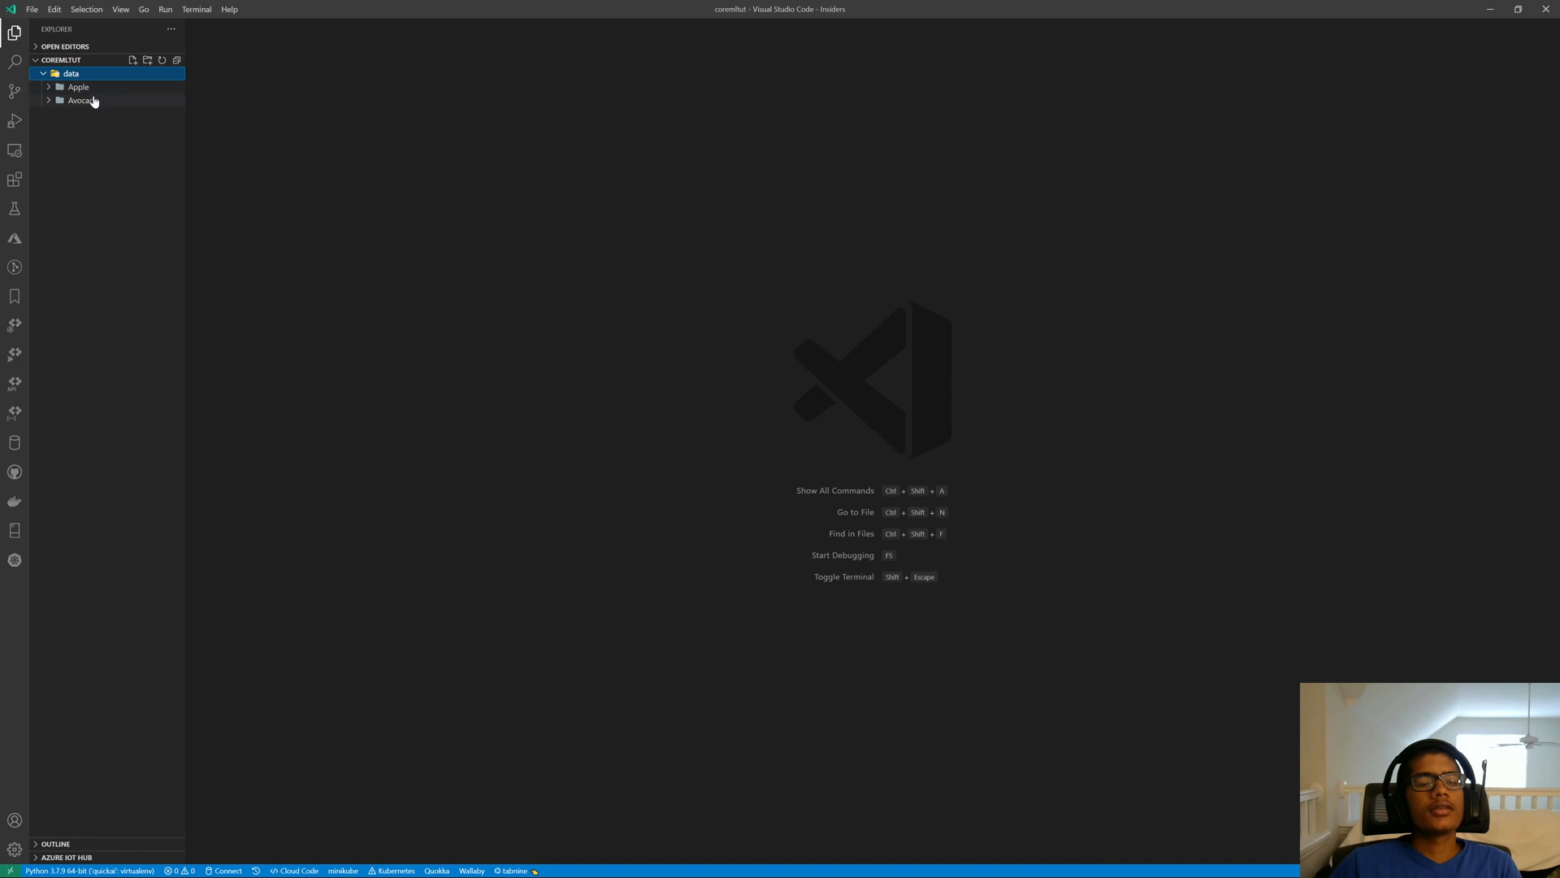
pyautogui.click(91, 89)
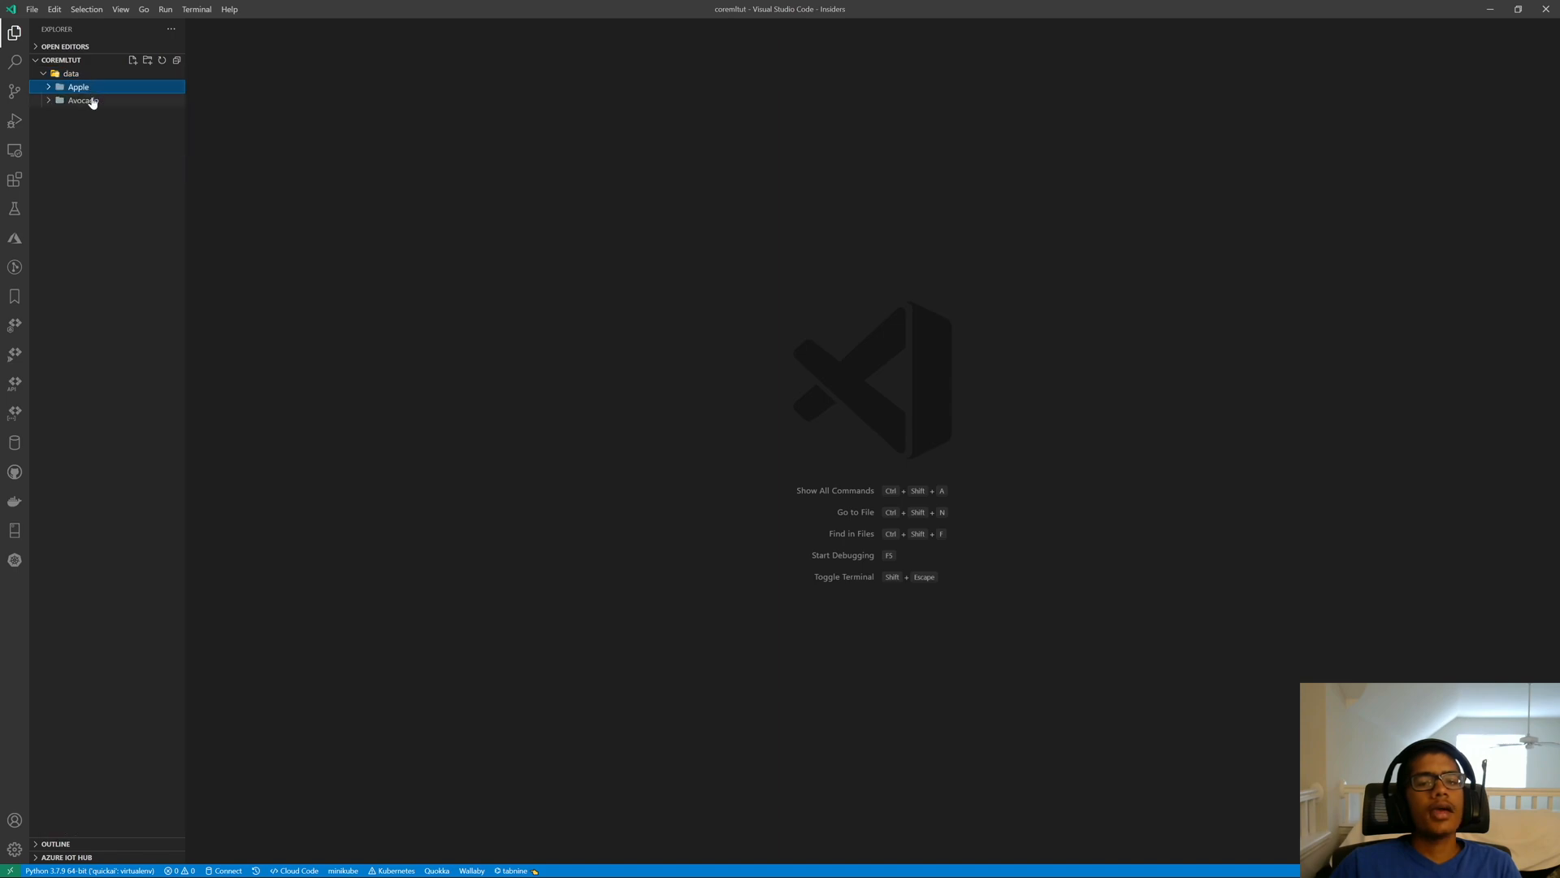
pyautogui.click(92, 101)
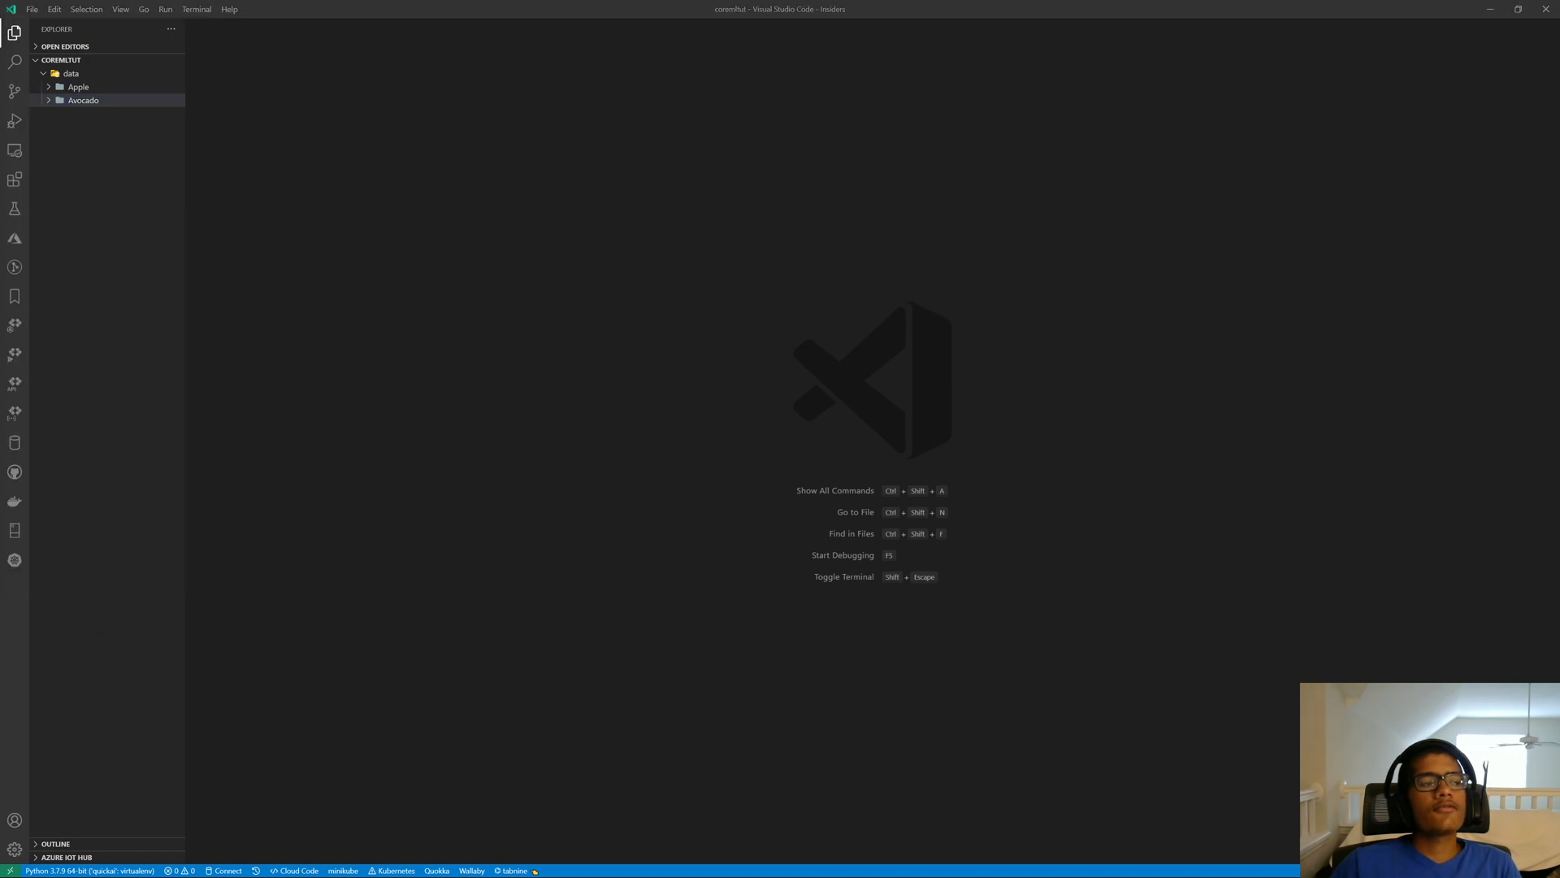
pyautogui.hotkey('alt', 'Tab')
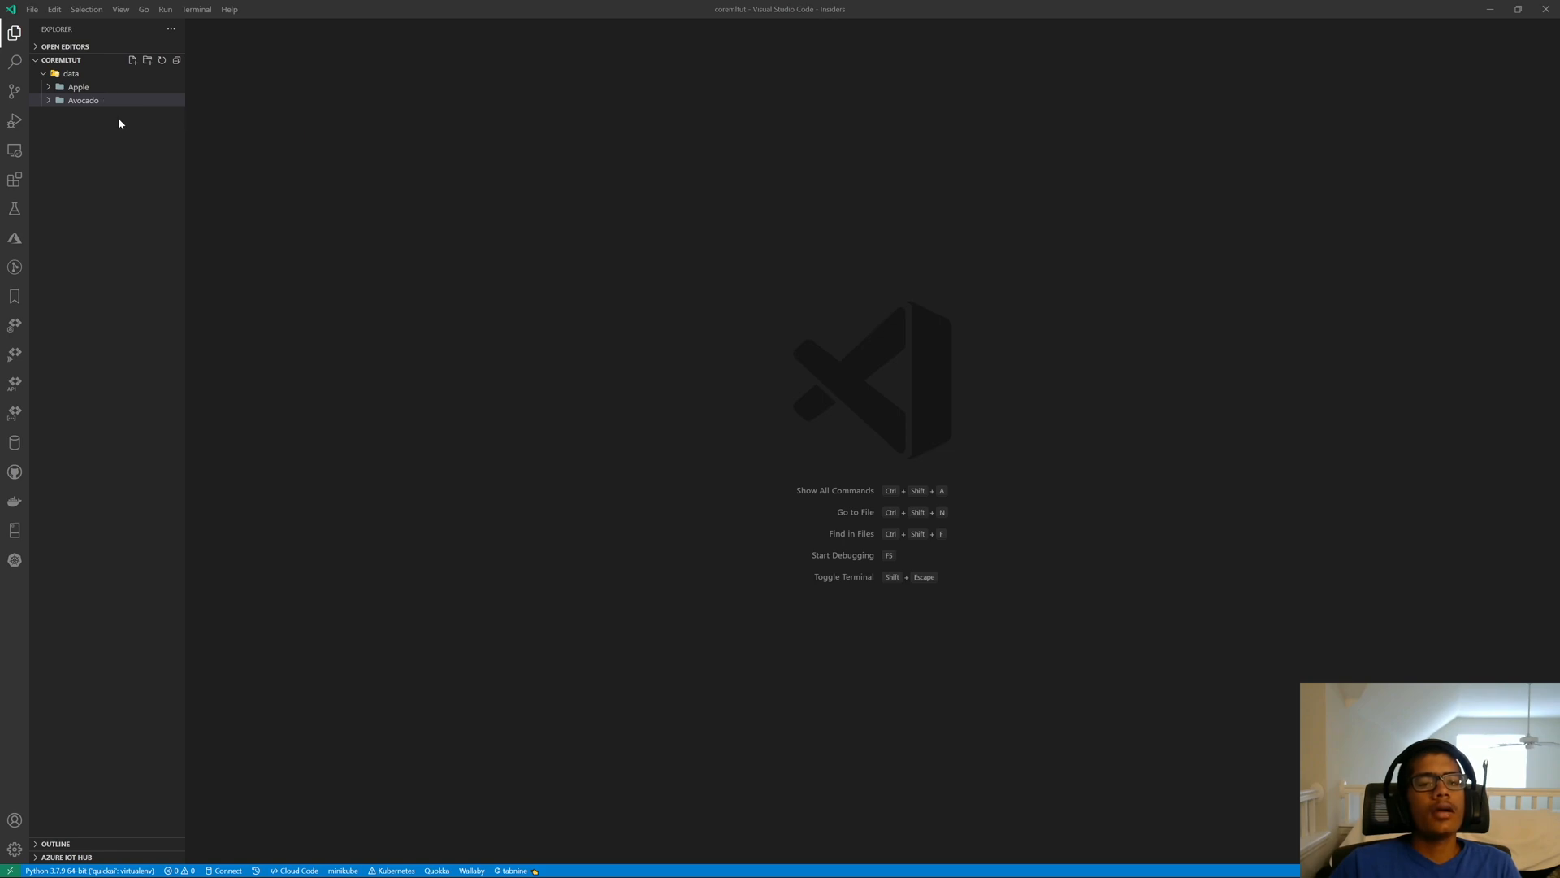
pyautogui.click(110, 93)
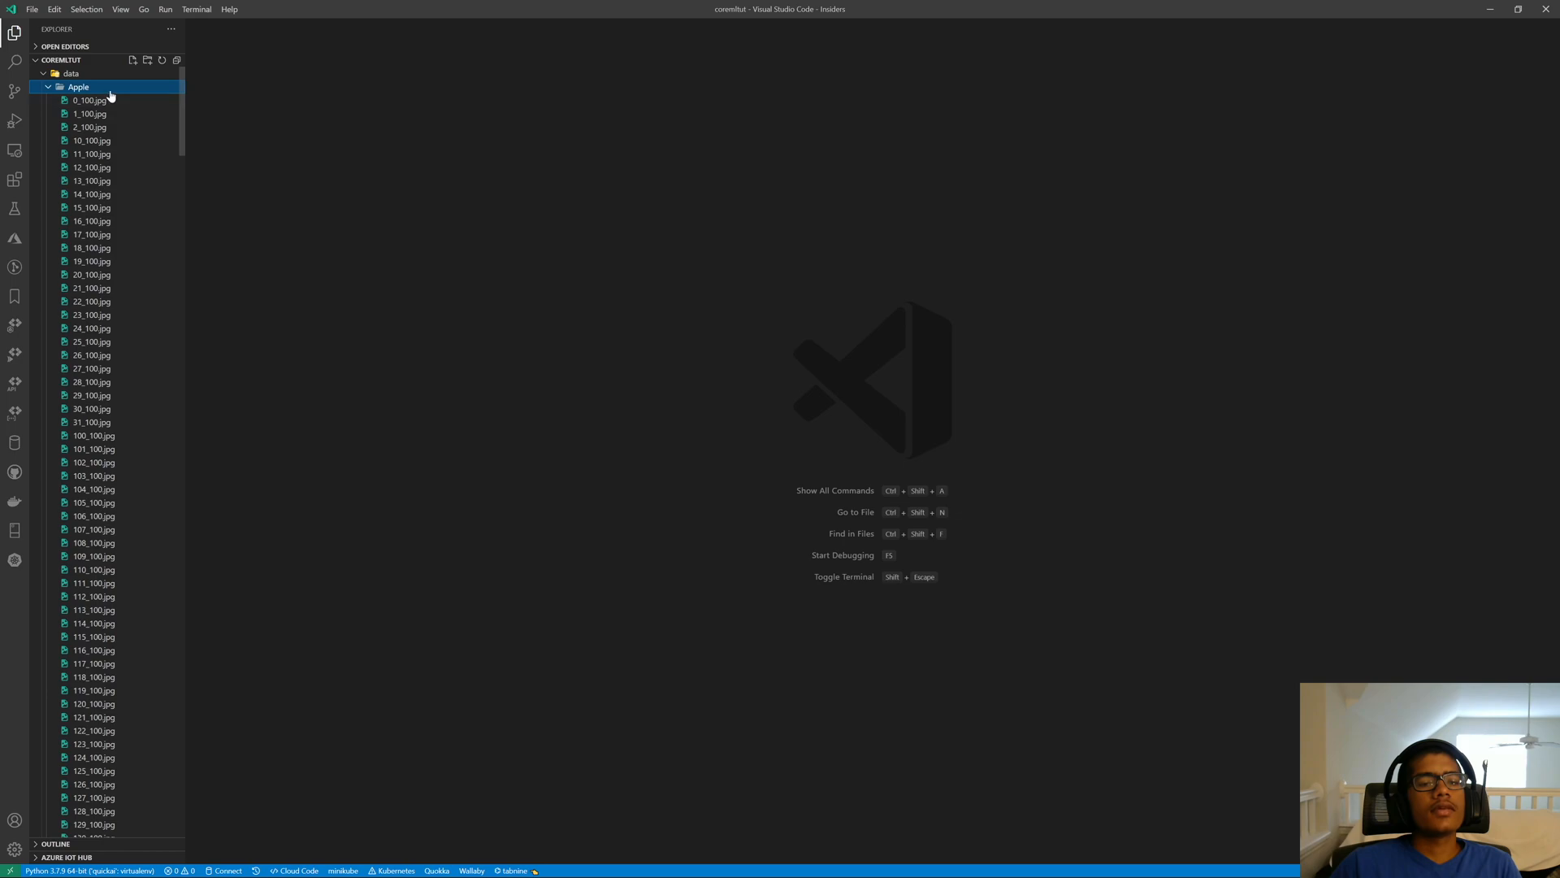
pyautogui.click(110, 94)
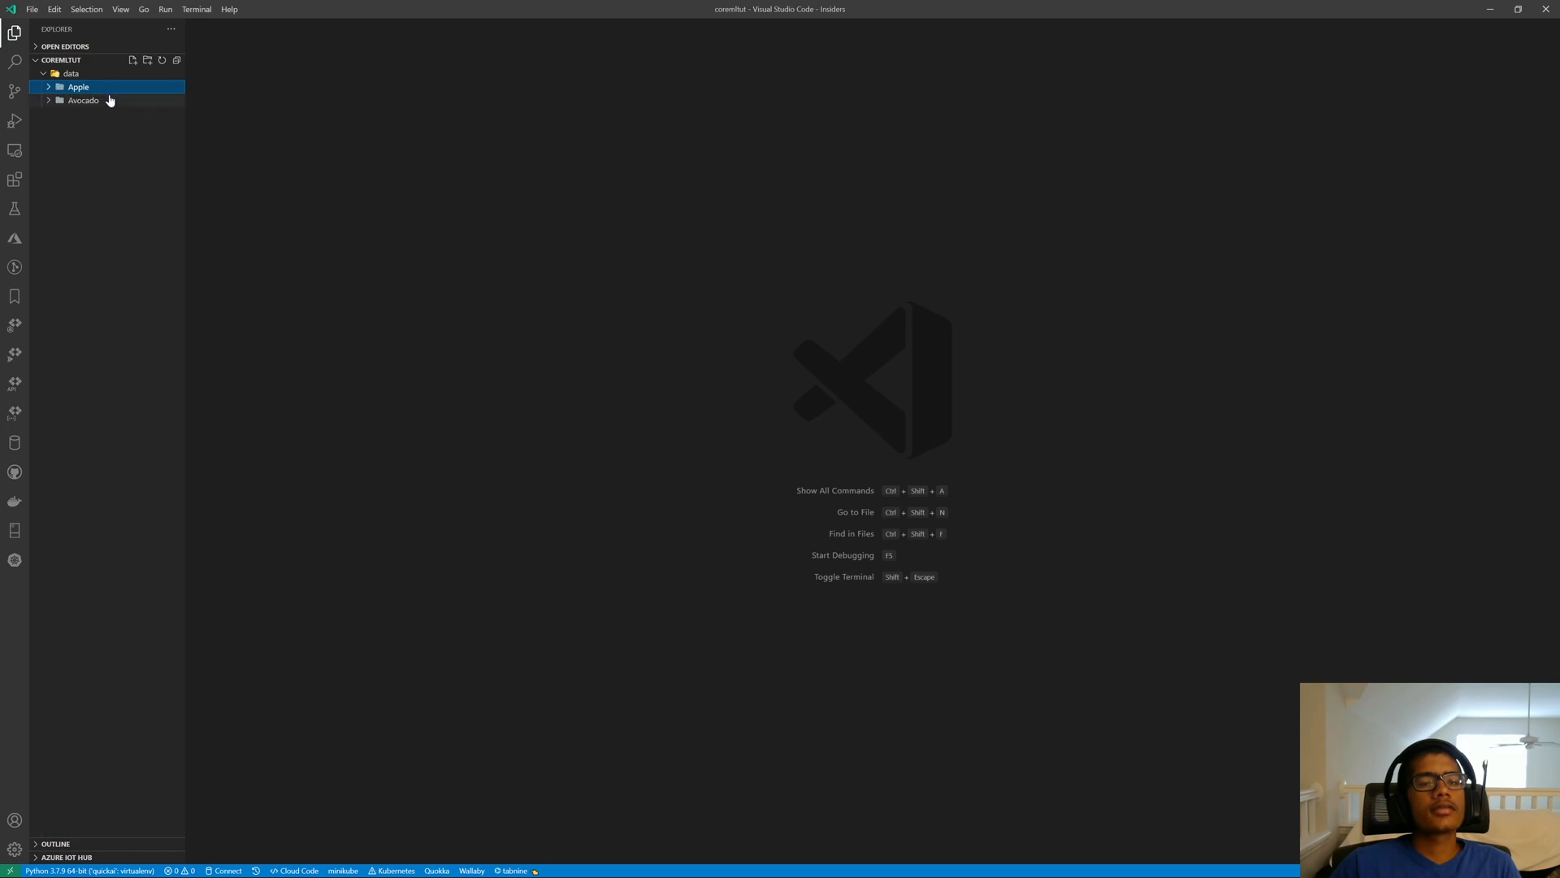
pyautogui.click(107, 101)
pyautogui.press('Escape')
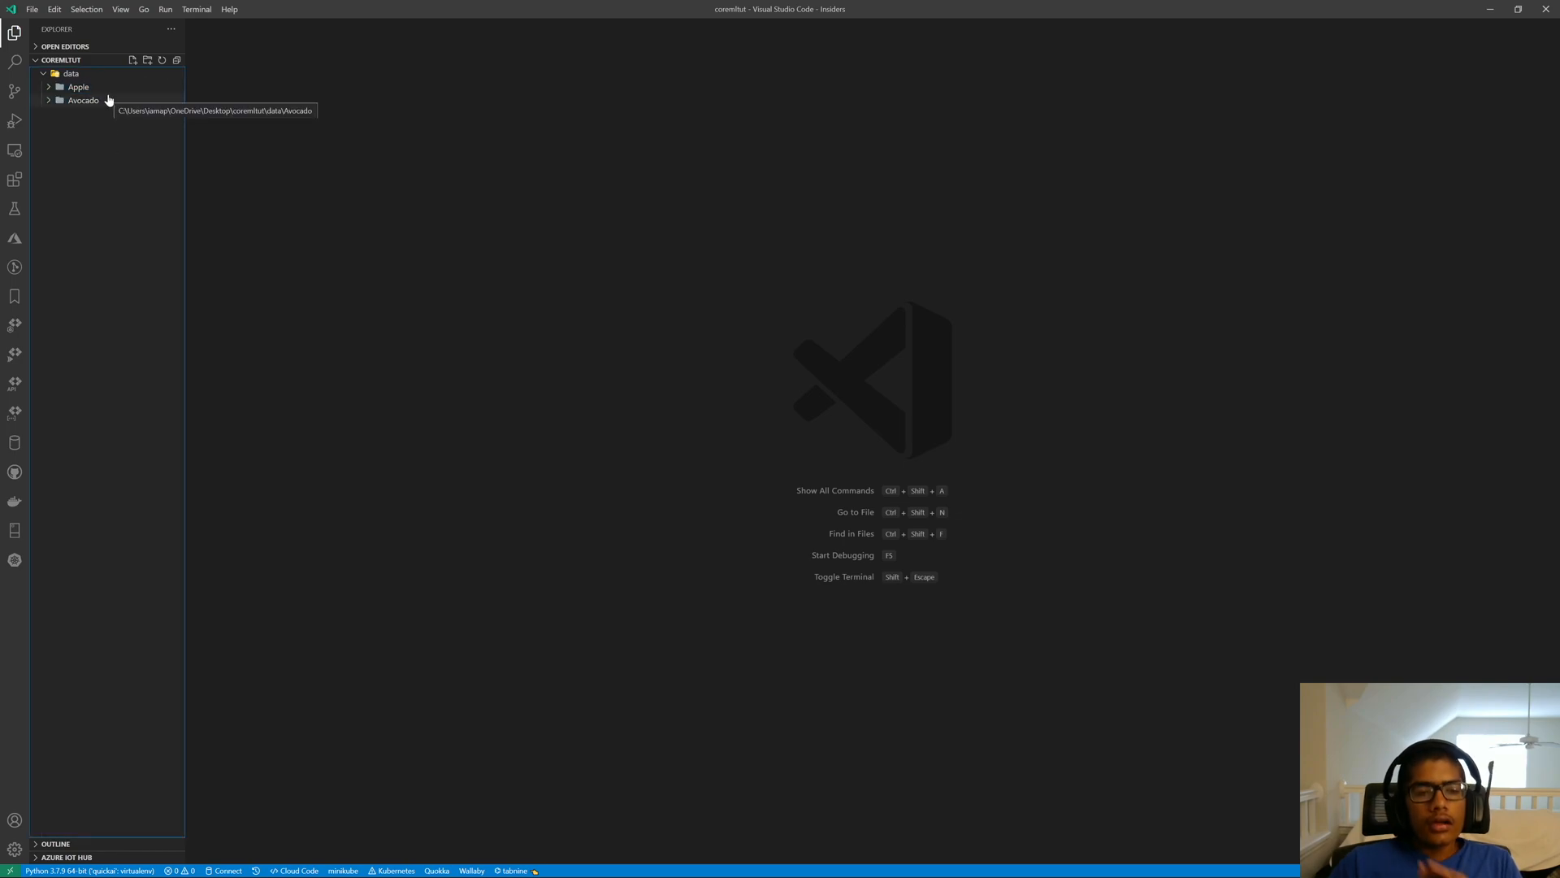
# Step: Reveal the Apple folder in File Explorer via its context menu
pyautogui.click(122, 87)
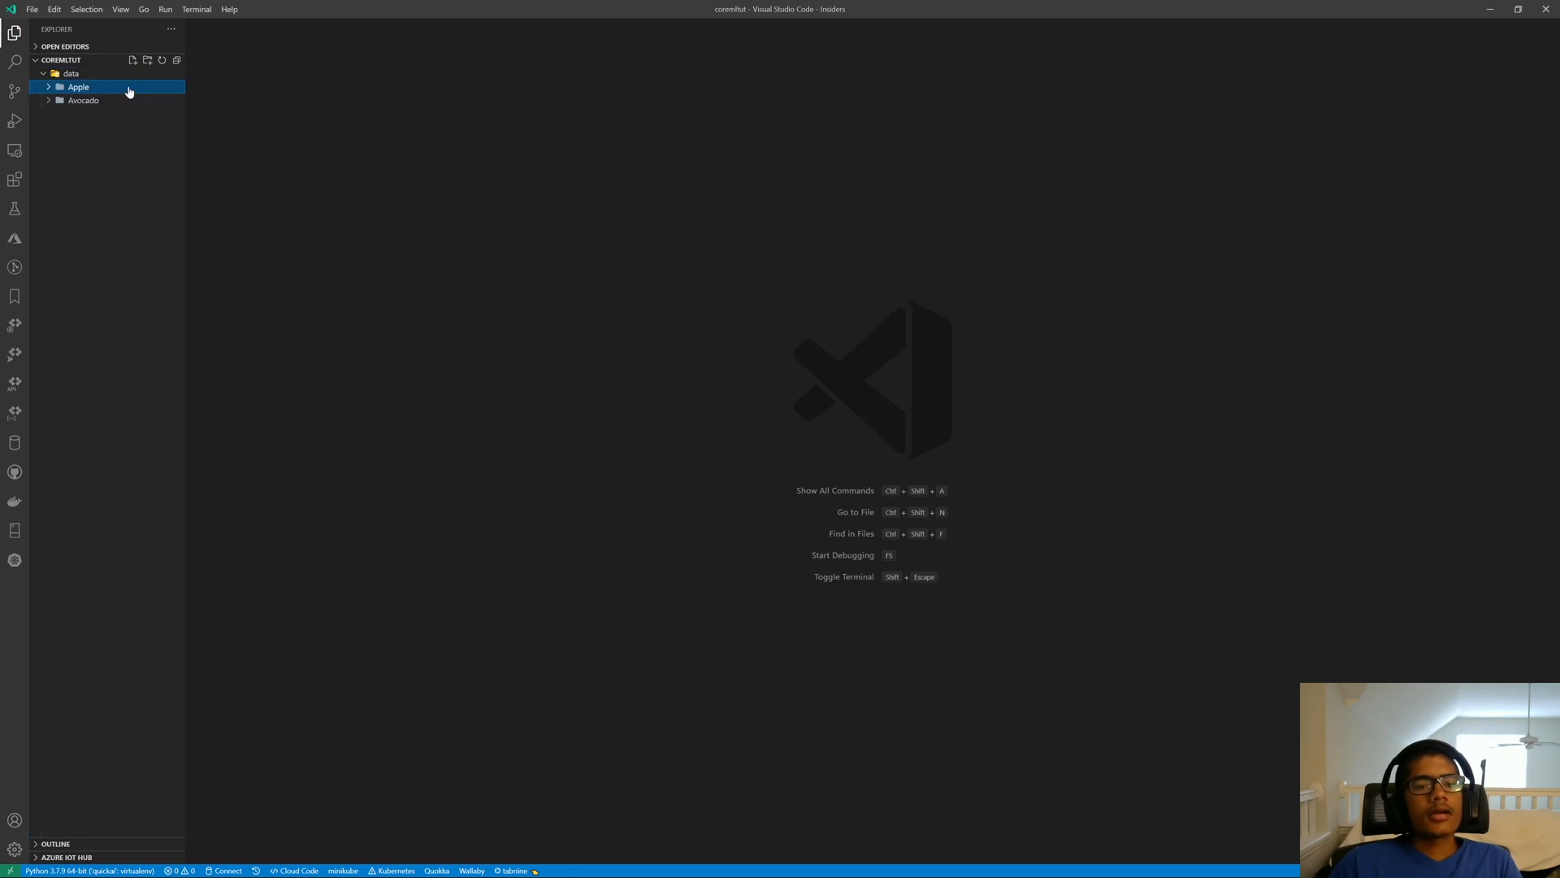
pyautogui.rightClick(123, 91)
pyautogui.click(187, 133)
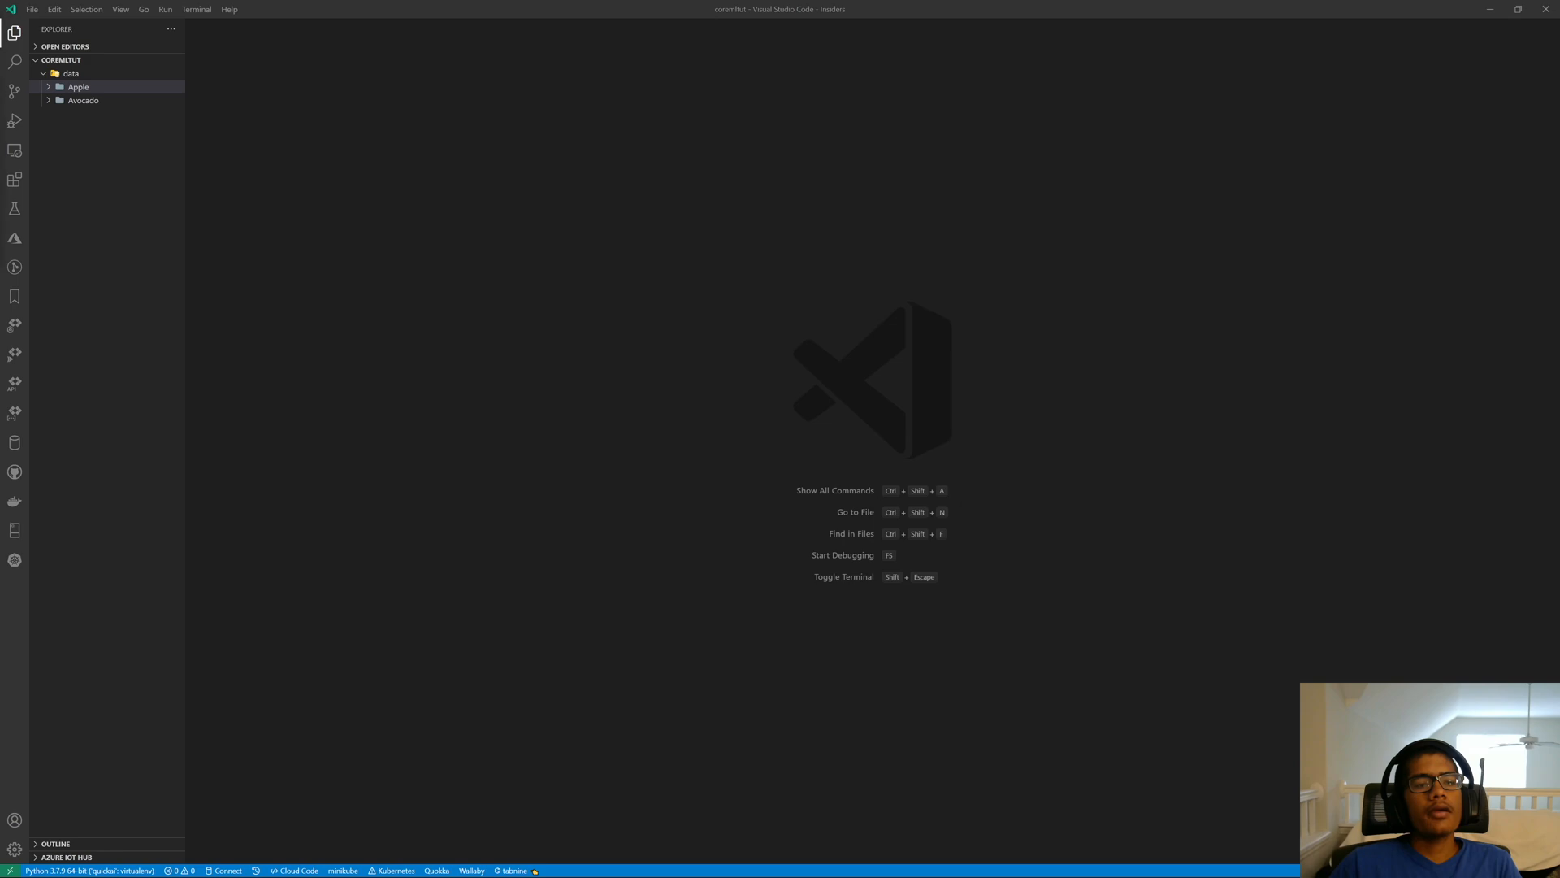
# Step: Look through the Apple and Avocado photo folders in File Explorer, then close it
pyautogui.click(266, 110)
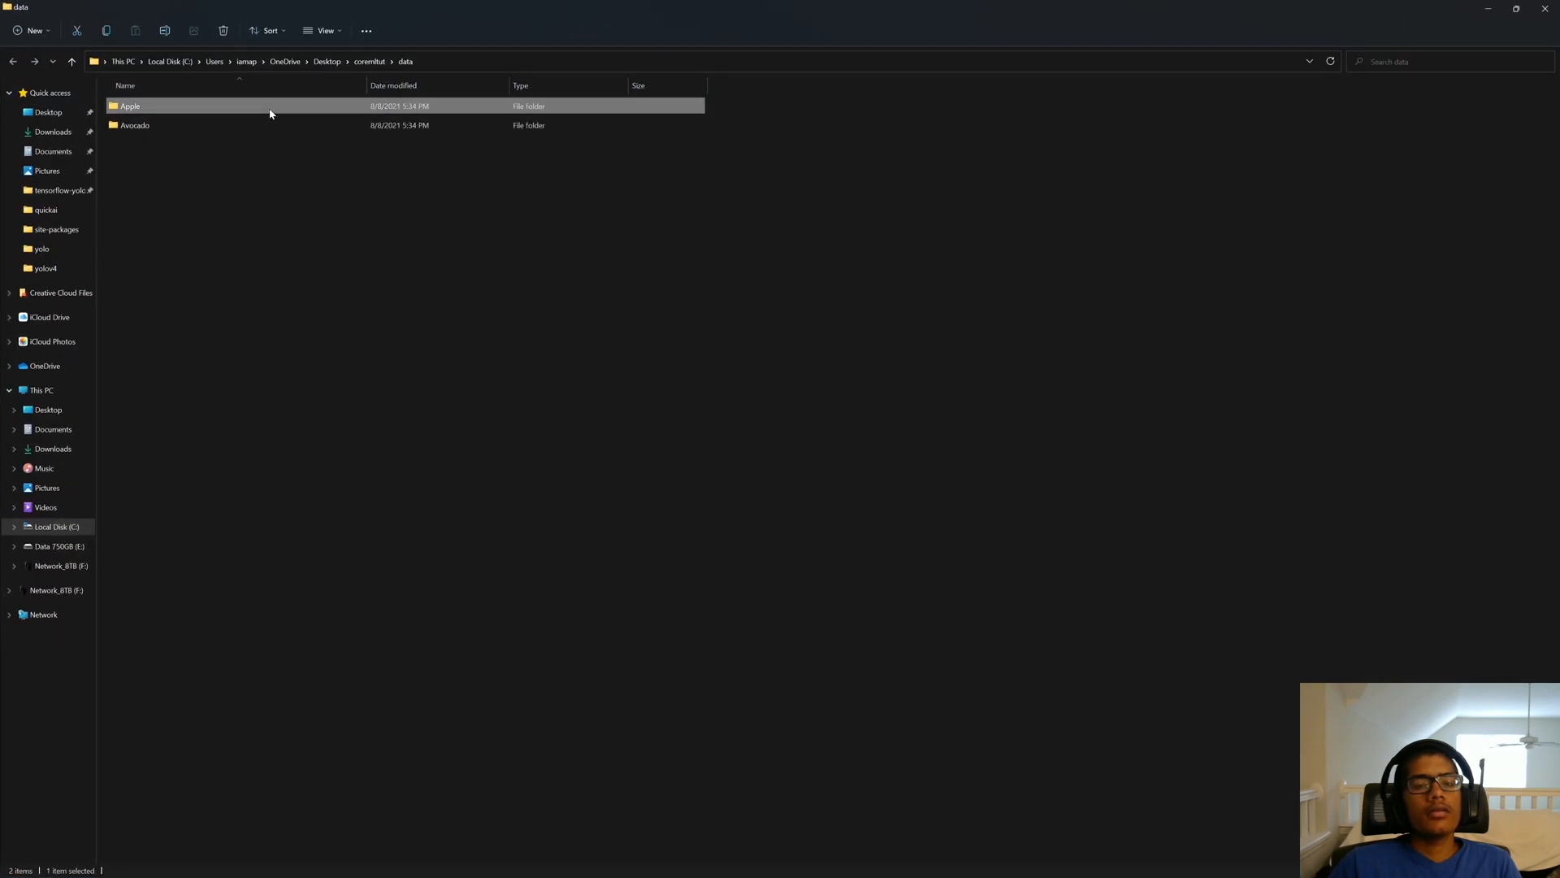
pyautogui.doubleClick(269, 113)
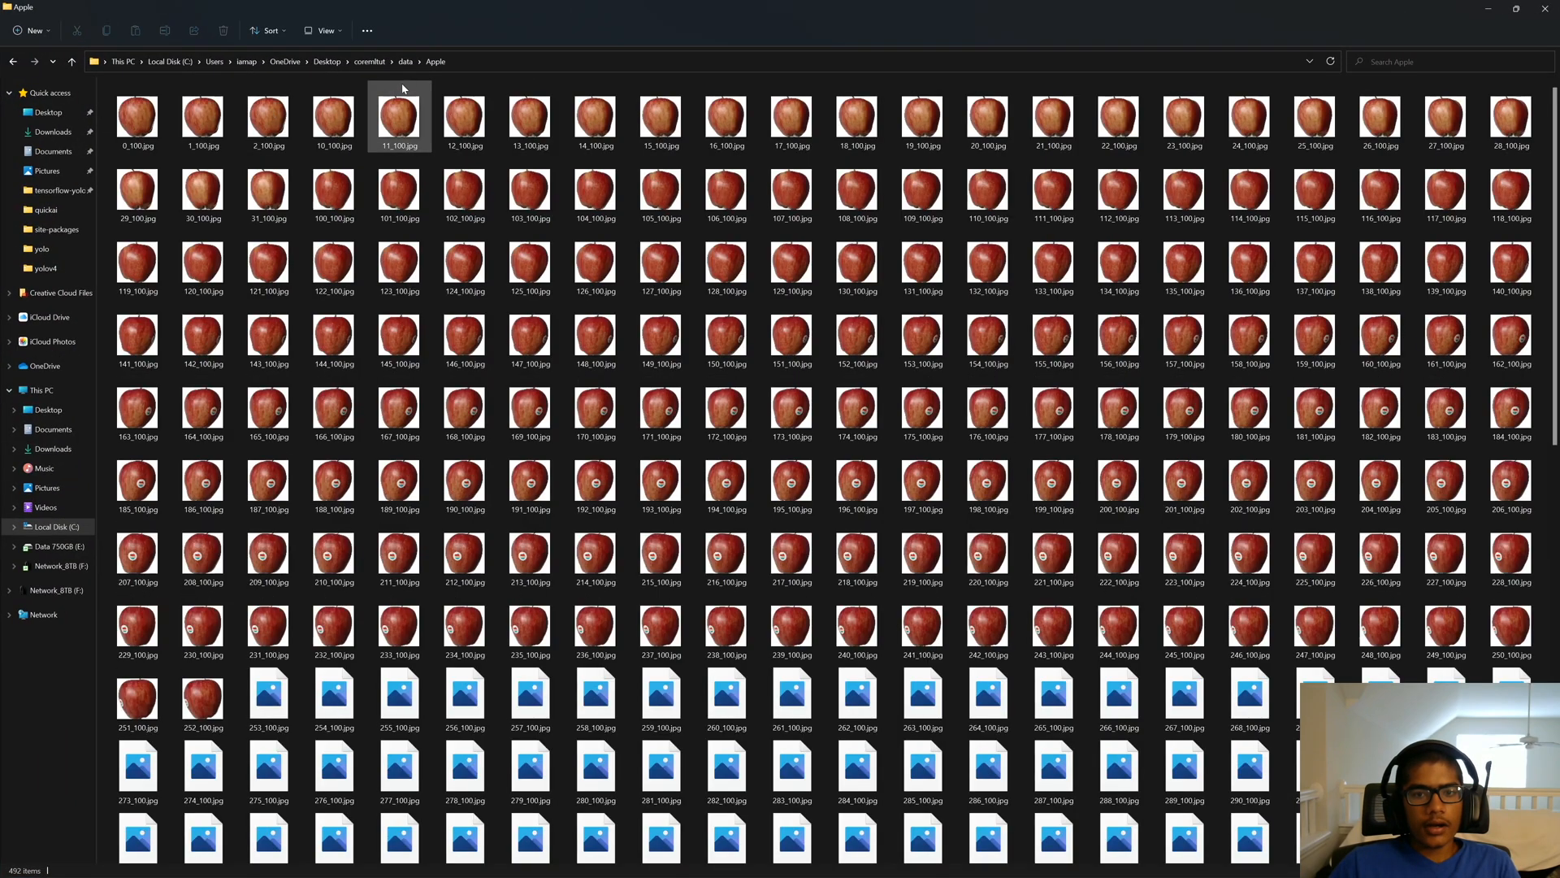
pyautogui.click(405, 61)
pyautogui.doubleClick(274, 132)
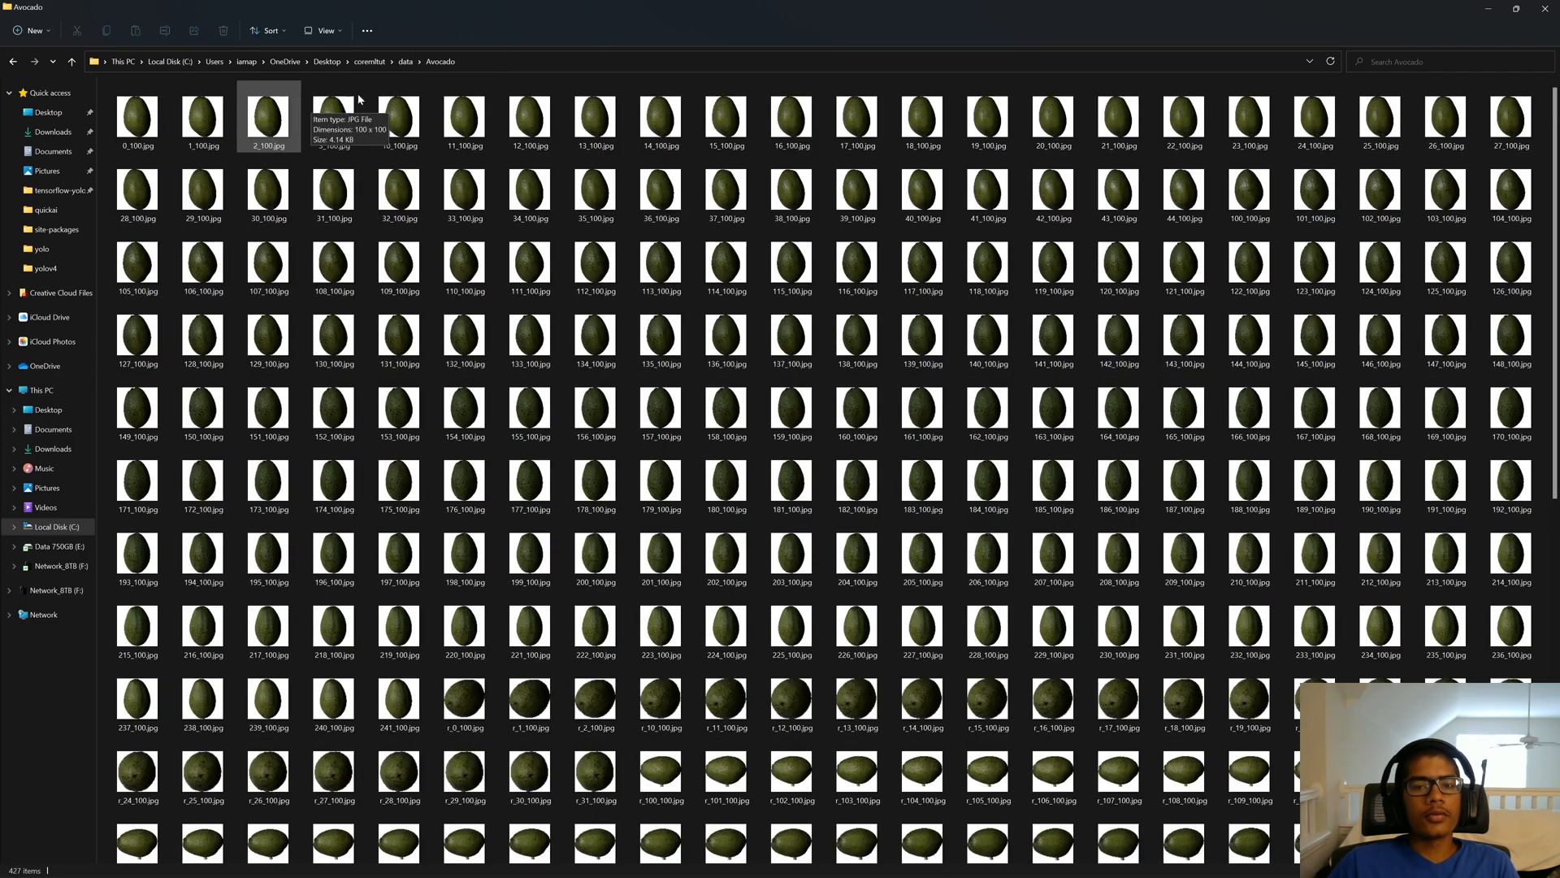
pyautogui.click(404, 61)
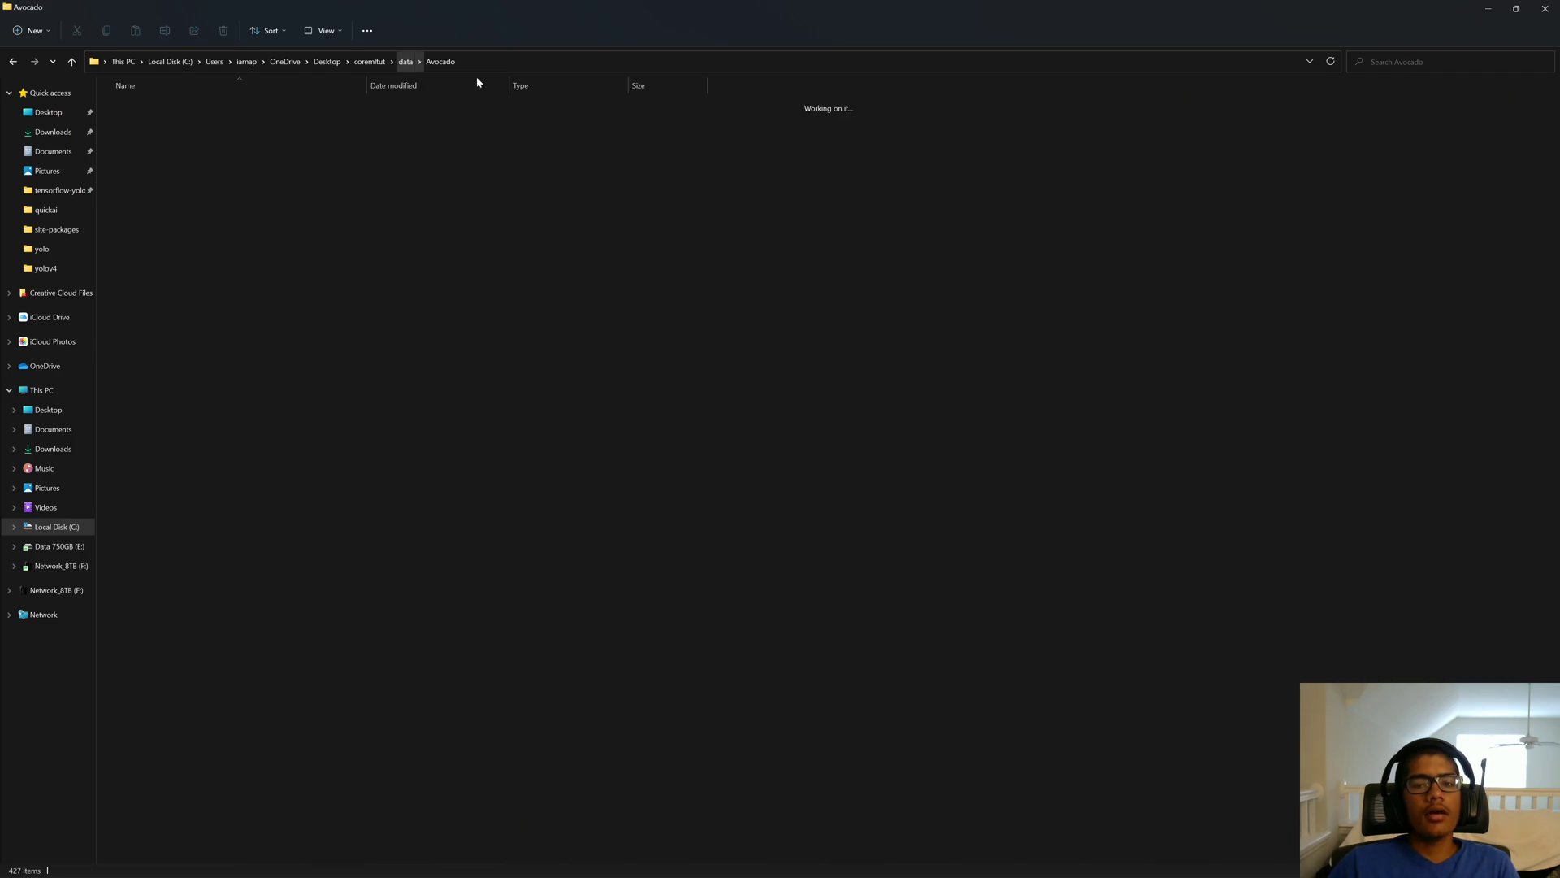
pyautogui.click(1548, 8)
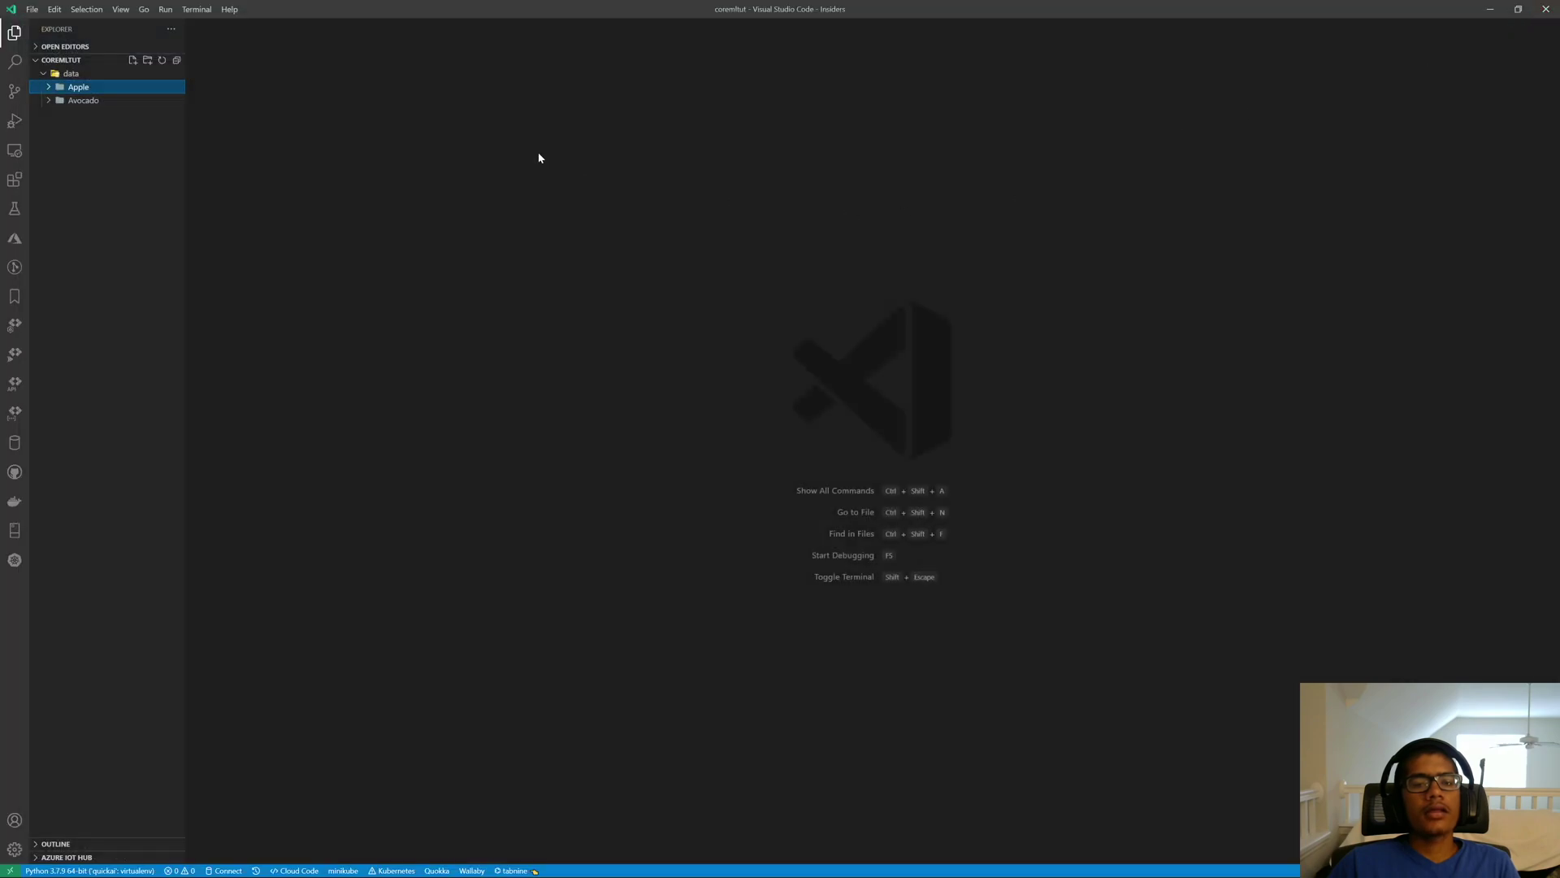
# Step: Create an empty coco.names file in the project root and close its tab
pyautogui.click(135, 215)
pyautogui.click(134, 60)
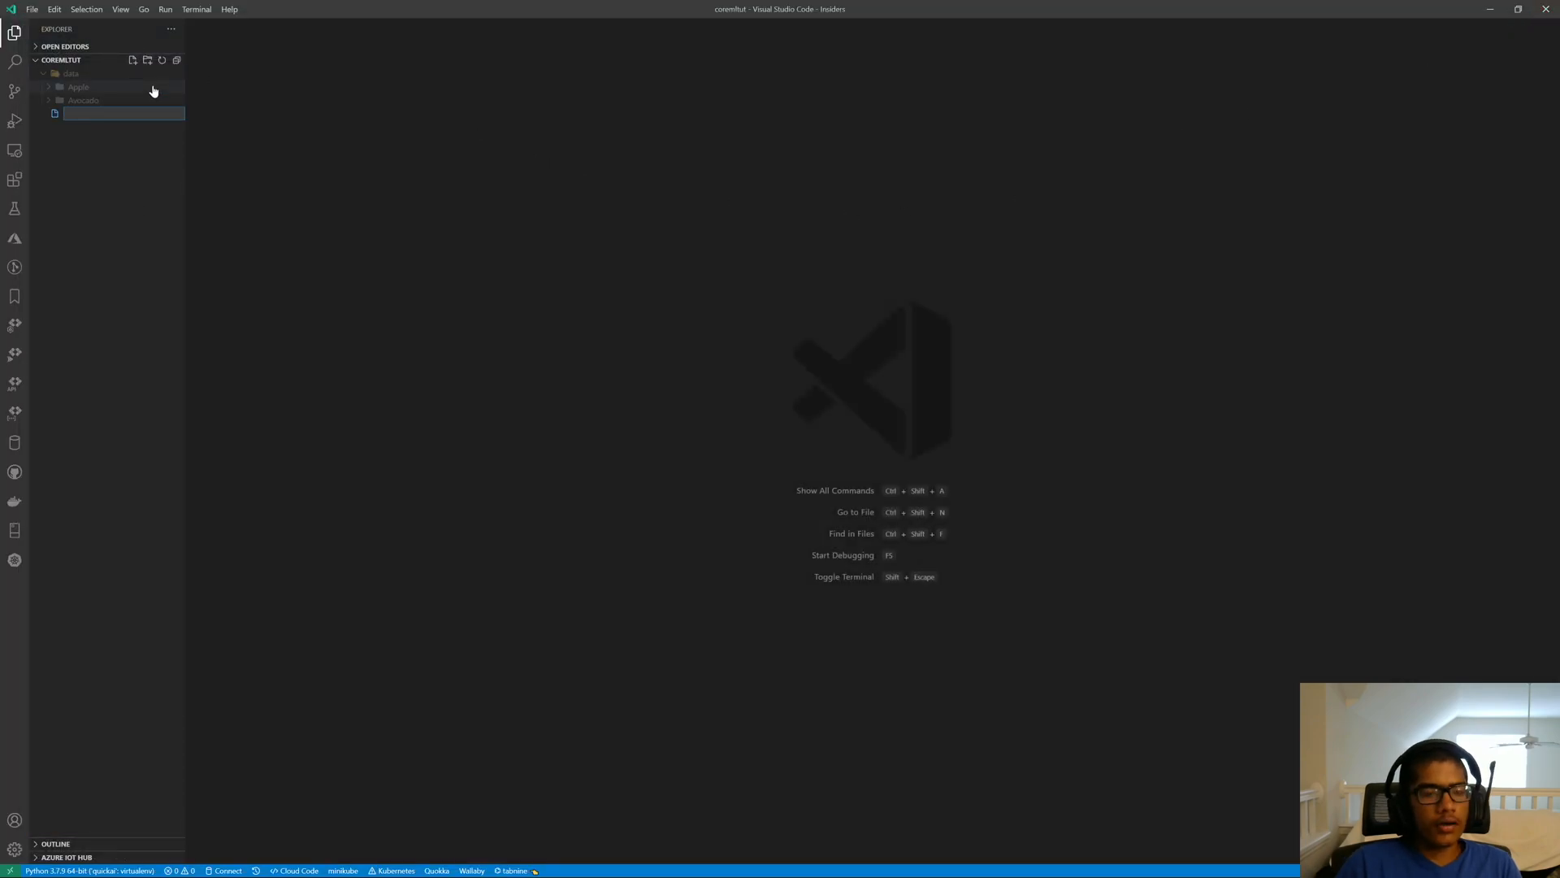
pyautogui.press('Escape')
pyautogui.click(134, 60)
pyautogui.write('coco')
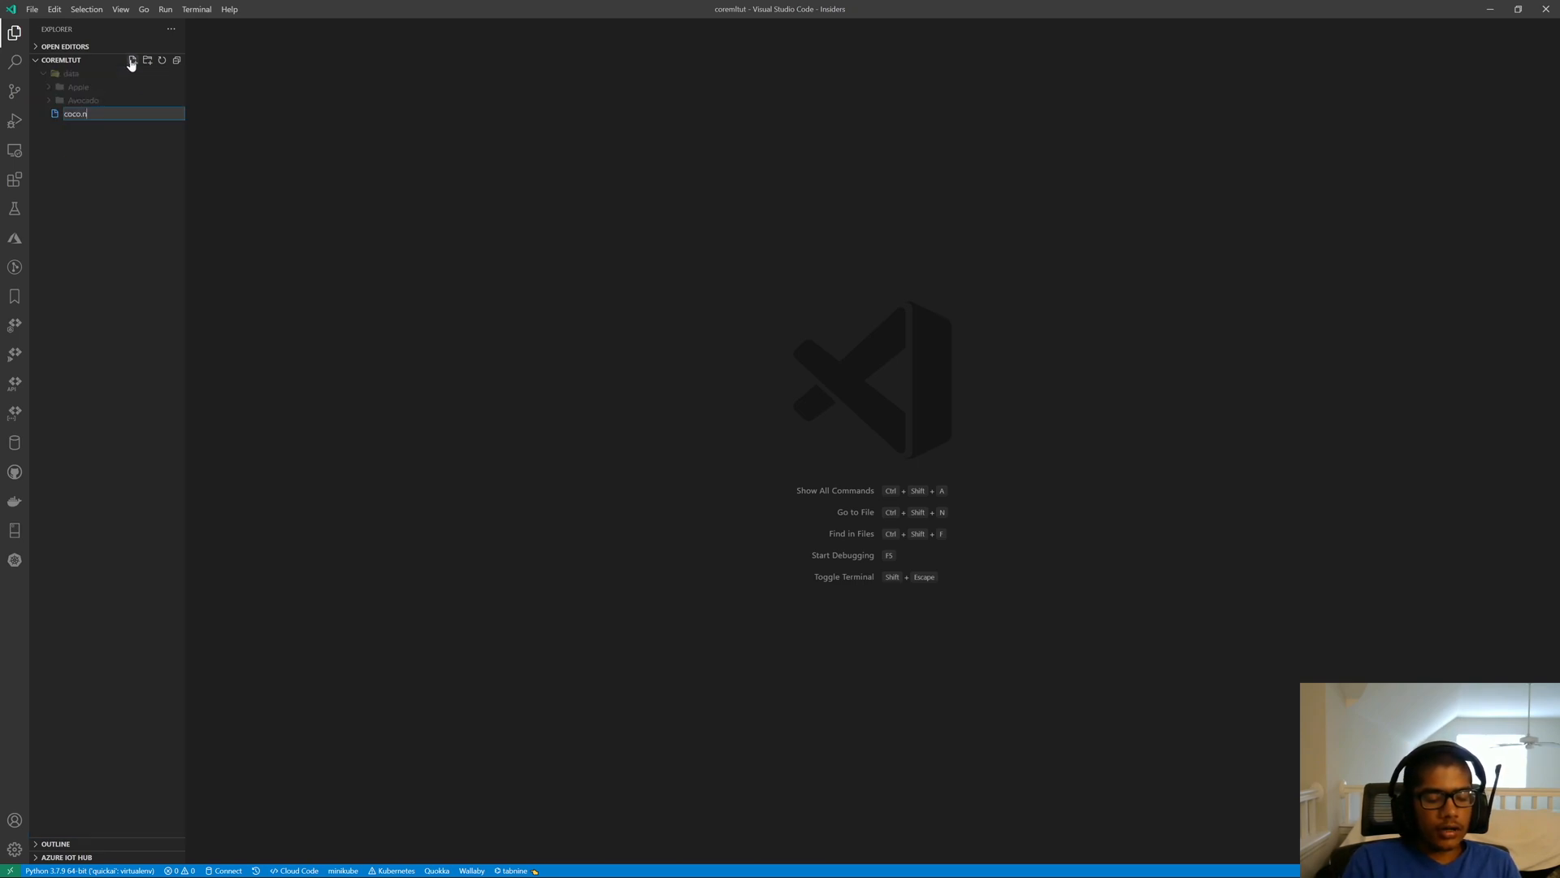
pyautogui.write('.names')
pyautogui.press('Return')
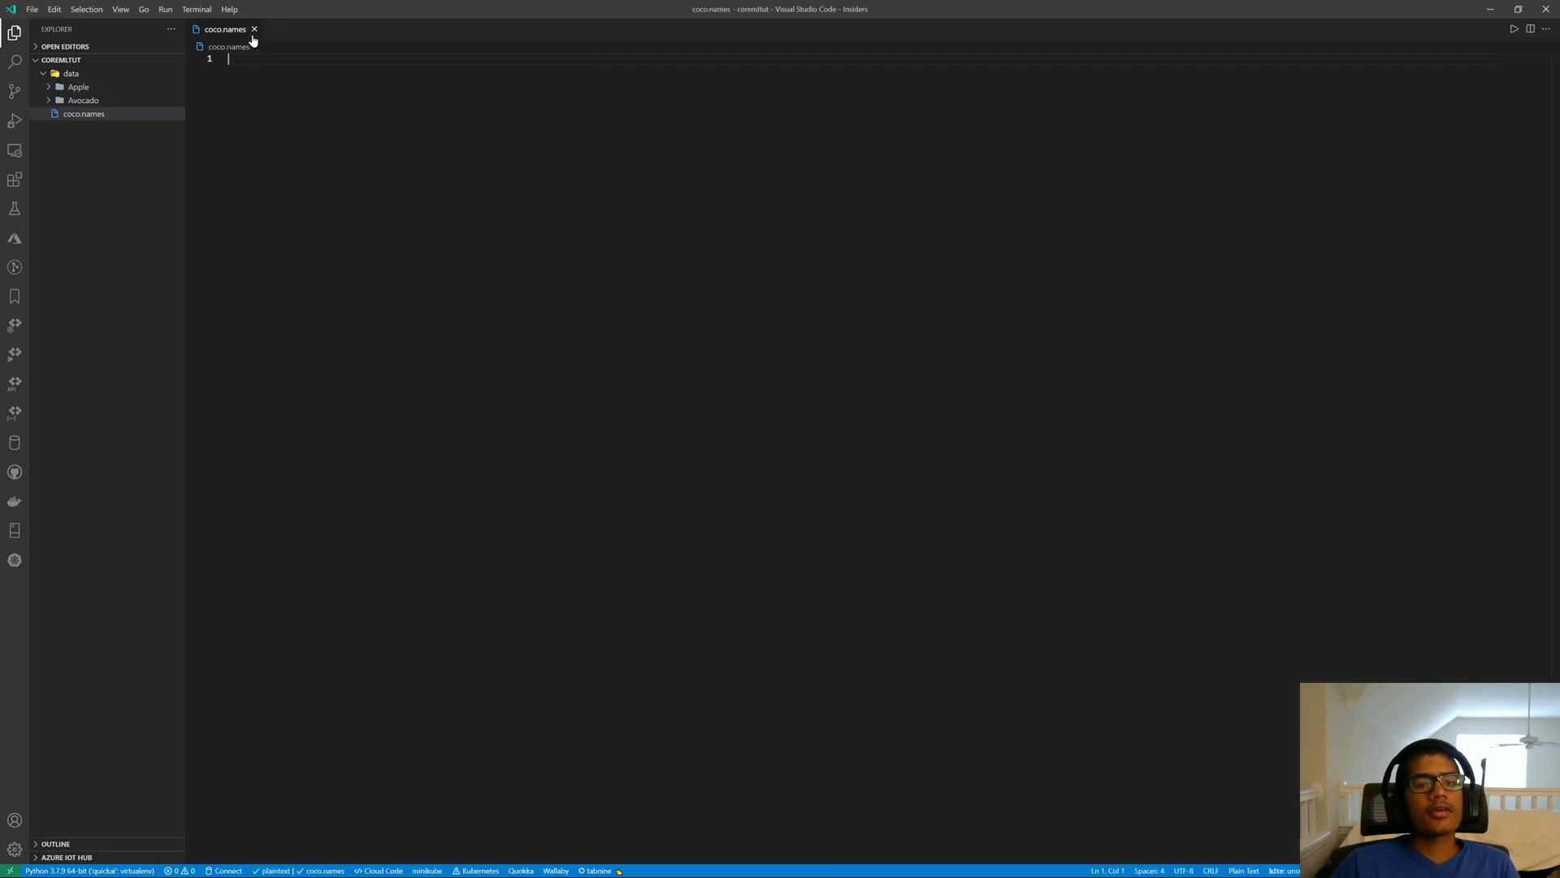
pyautogui.click(253, 29)
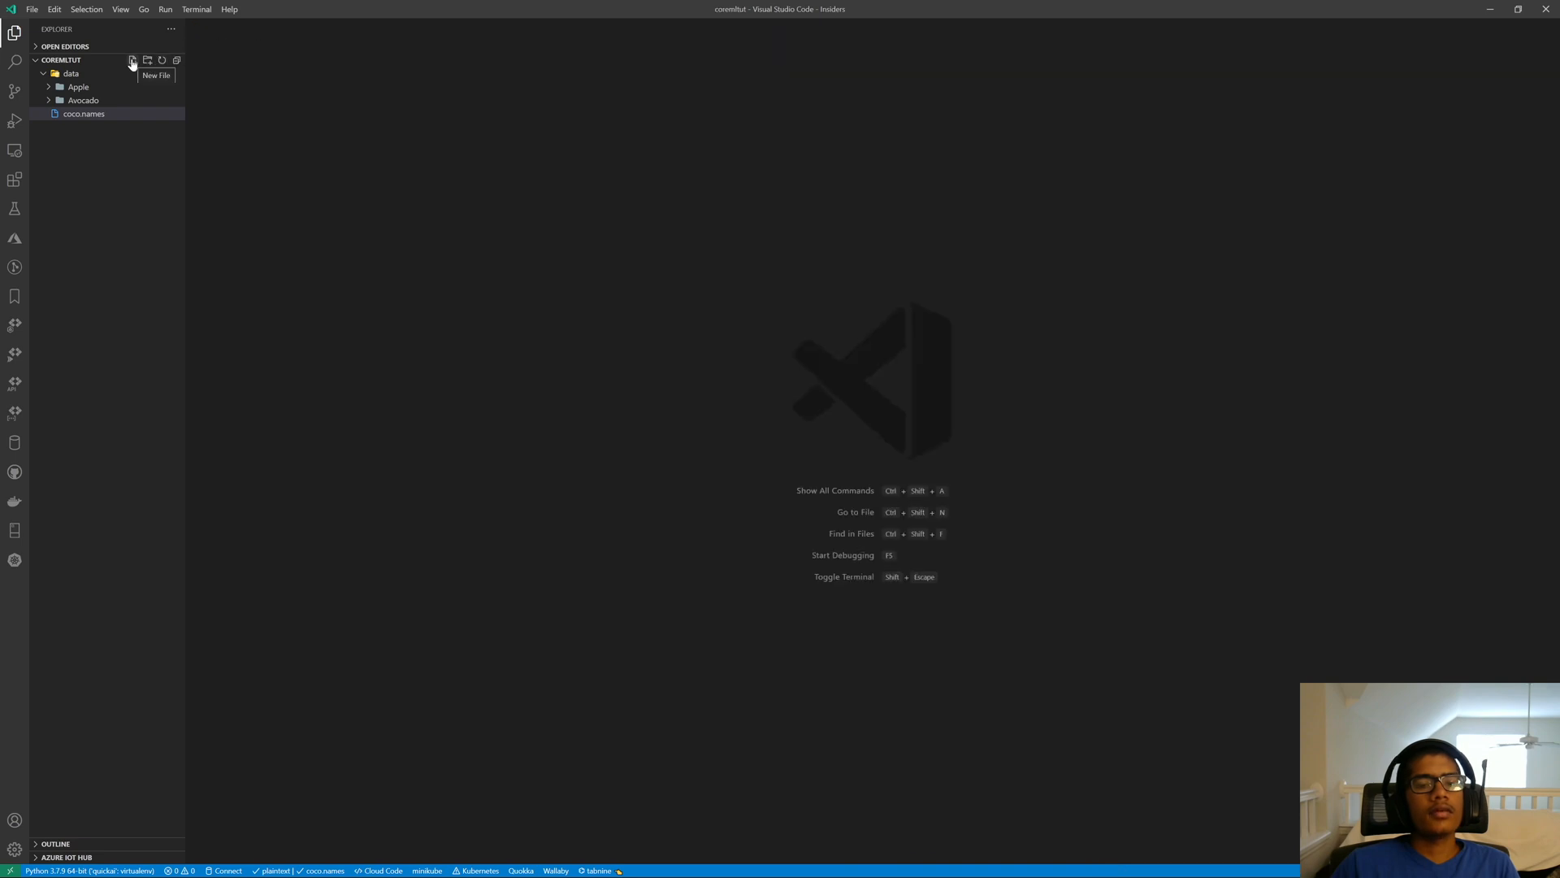
# Step: Start creating a second new file for train.py
pyautogui.click(132, 62)
pyautogui.write('train')
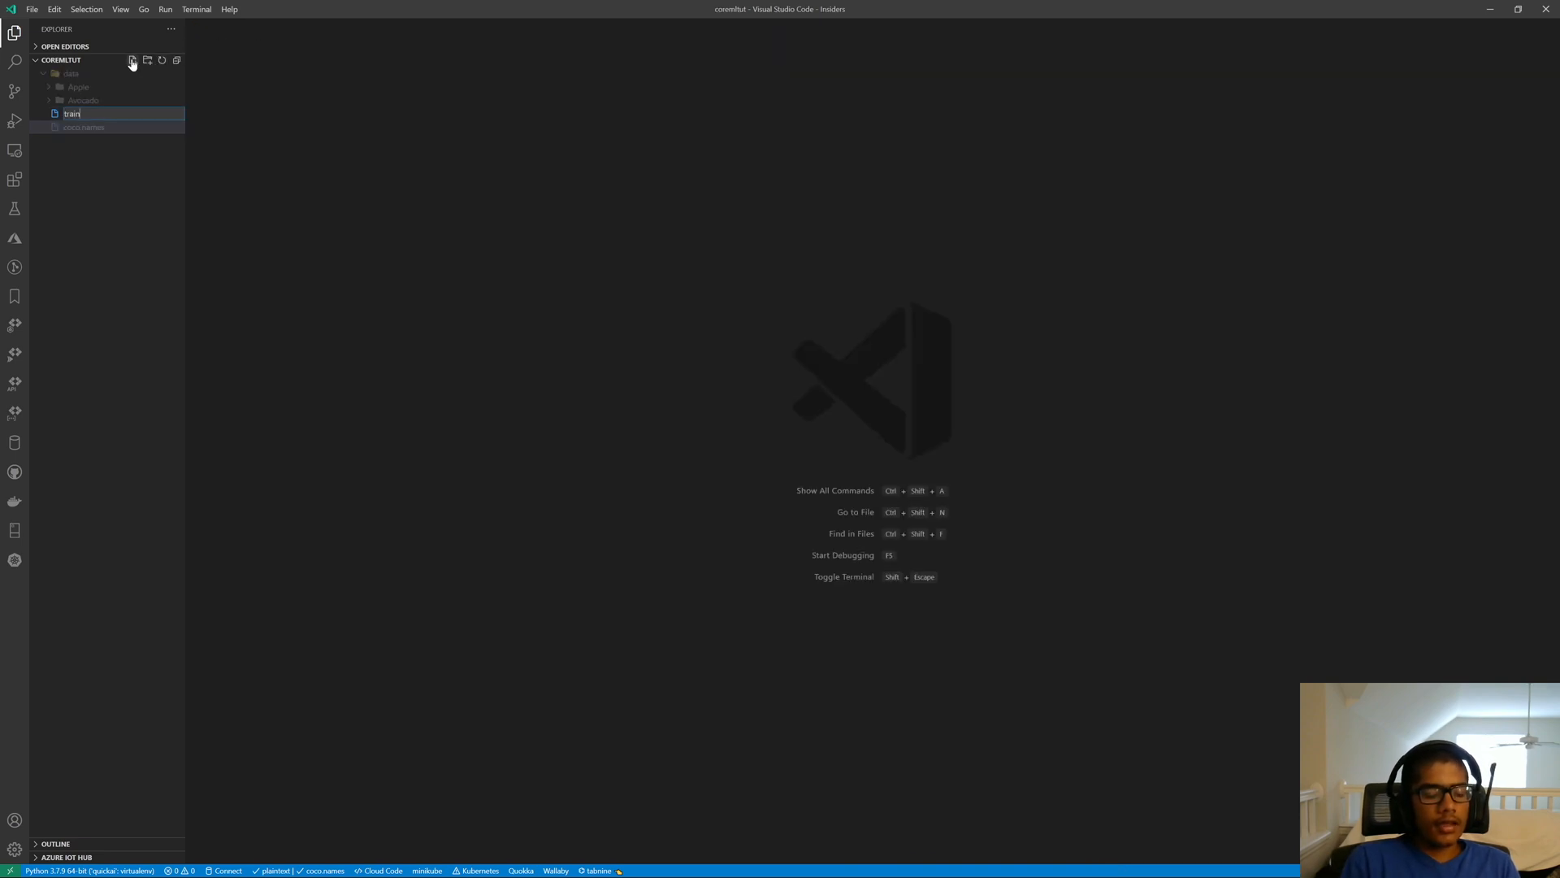
pyautogui.write('.py')
# Step: Create train.py and import ImageClassification from quickai on line 1
pyautogui.press('Return')
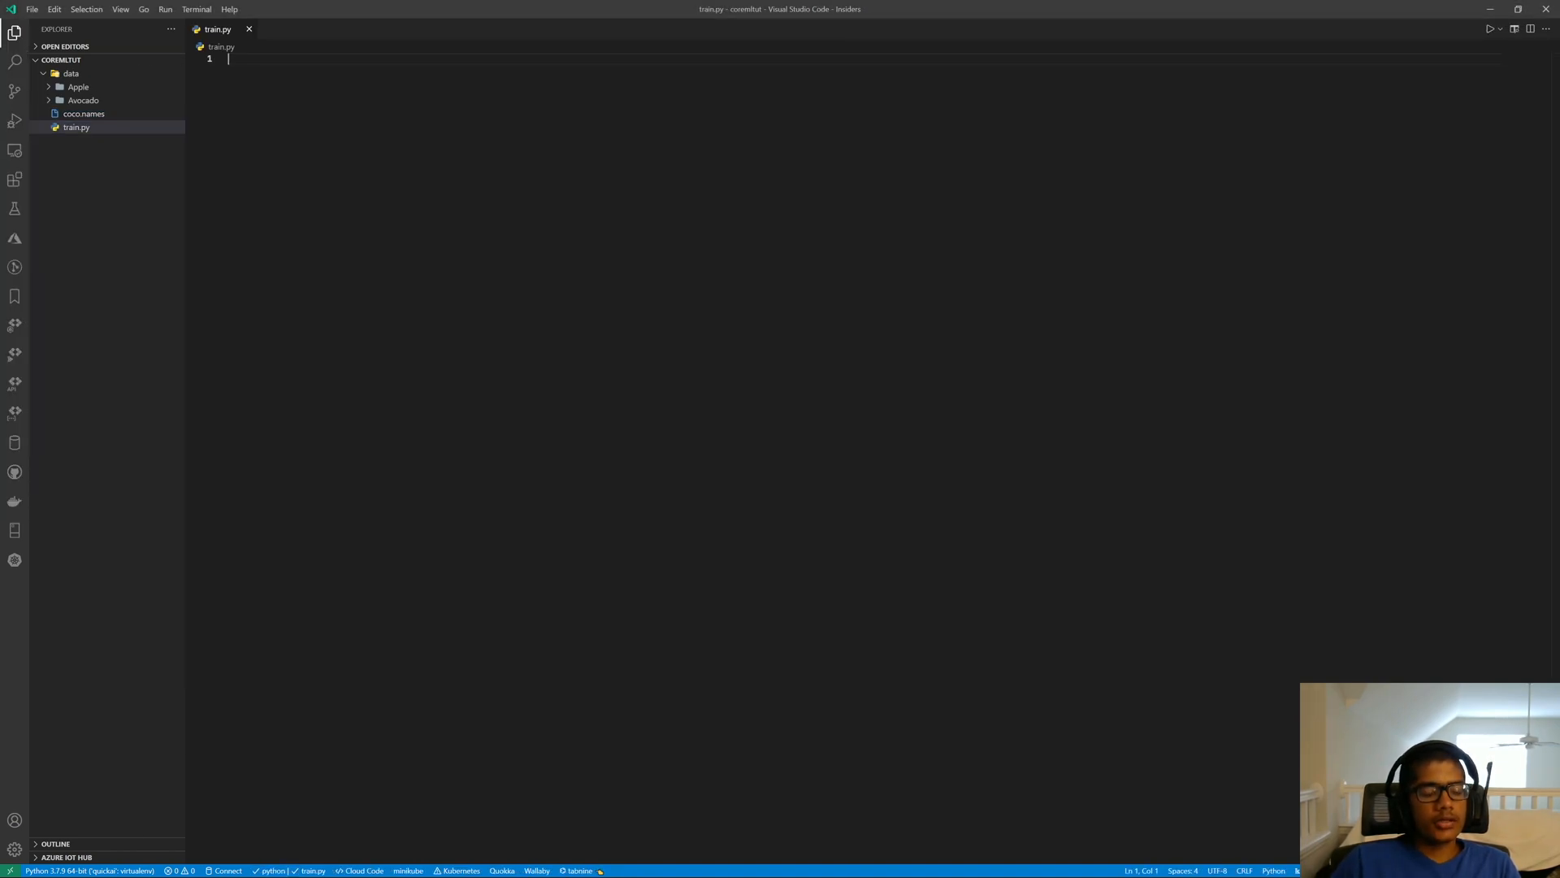
pyautogui.write('from quickai import')
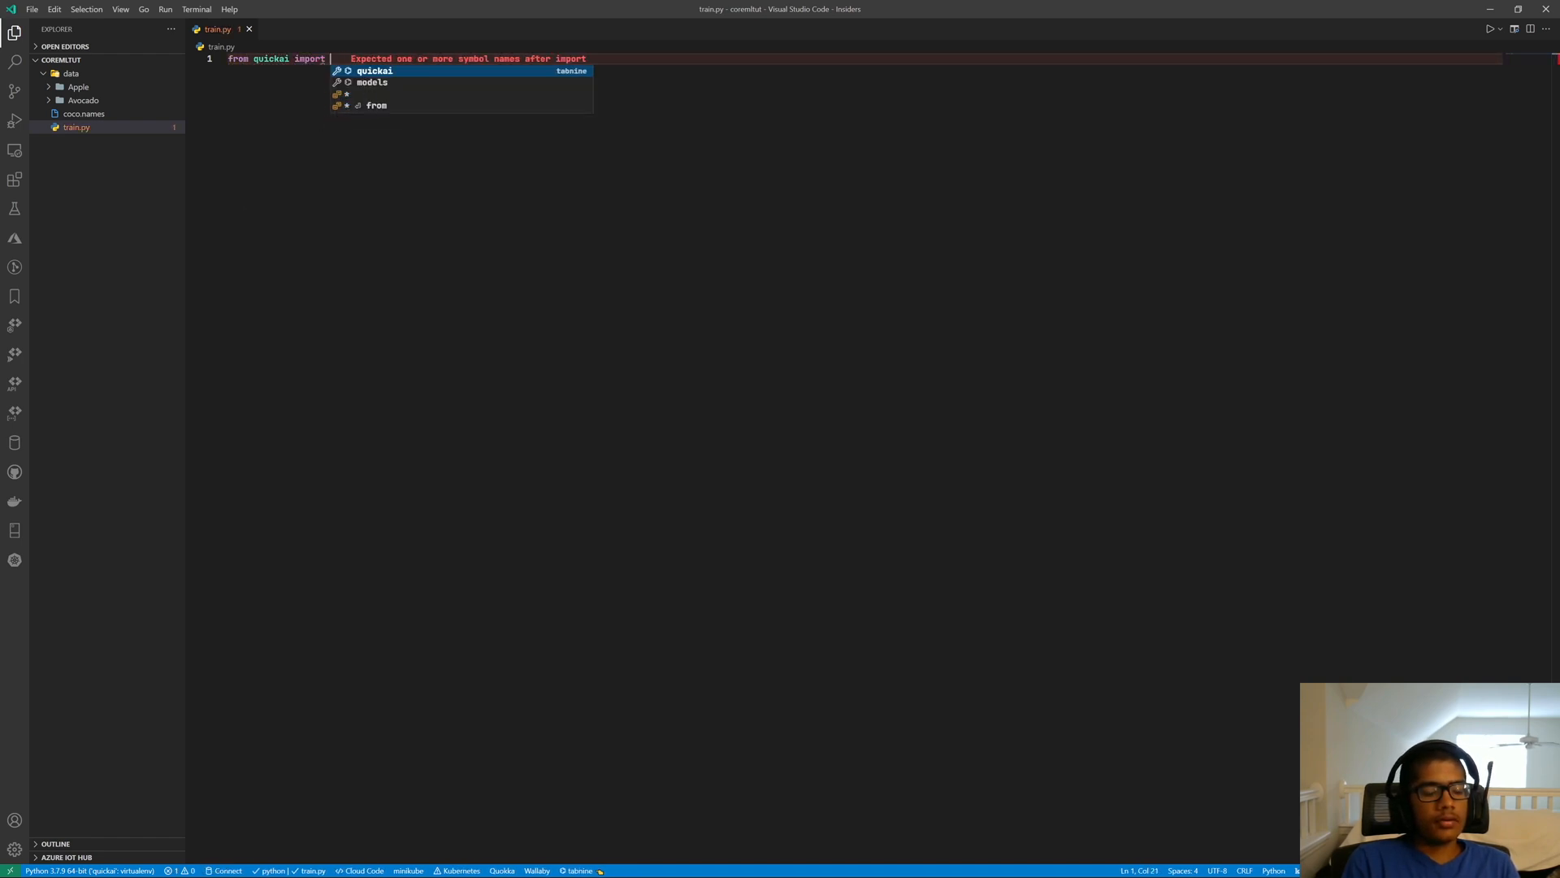
pyautogui.write(' ImageC')
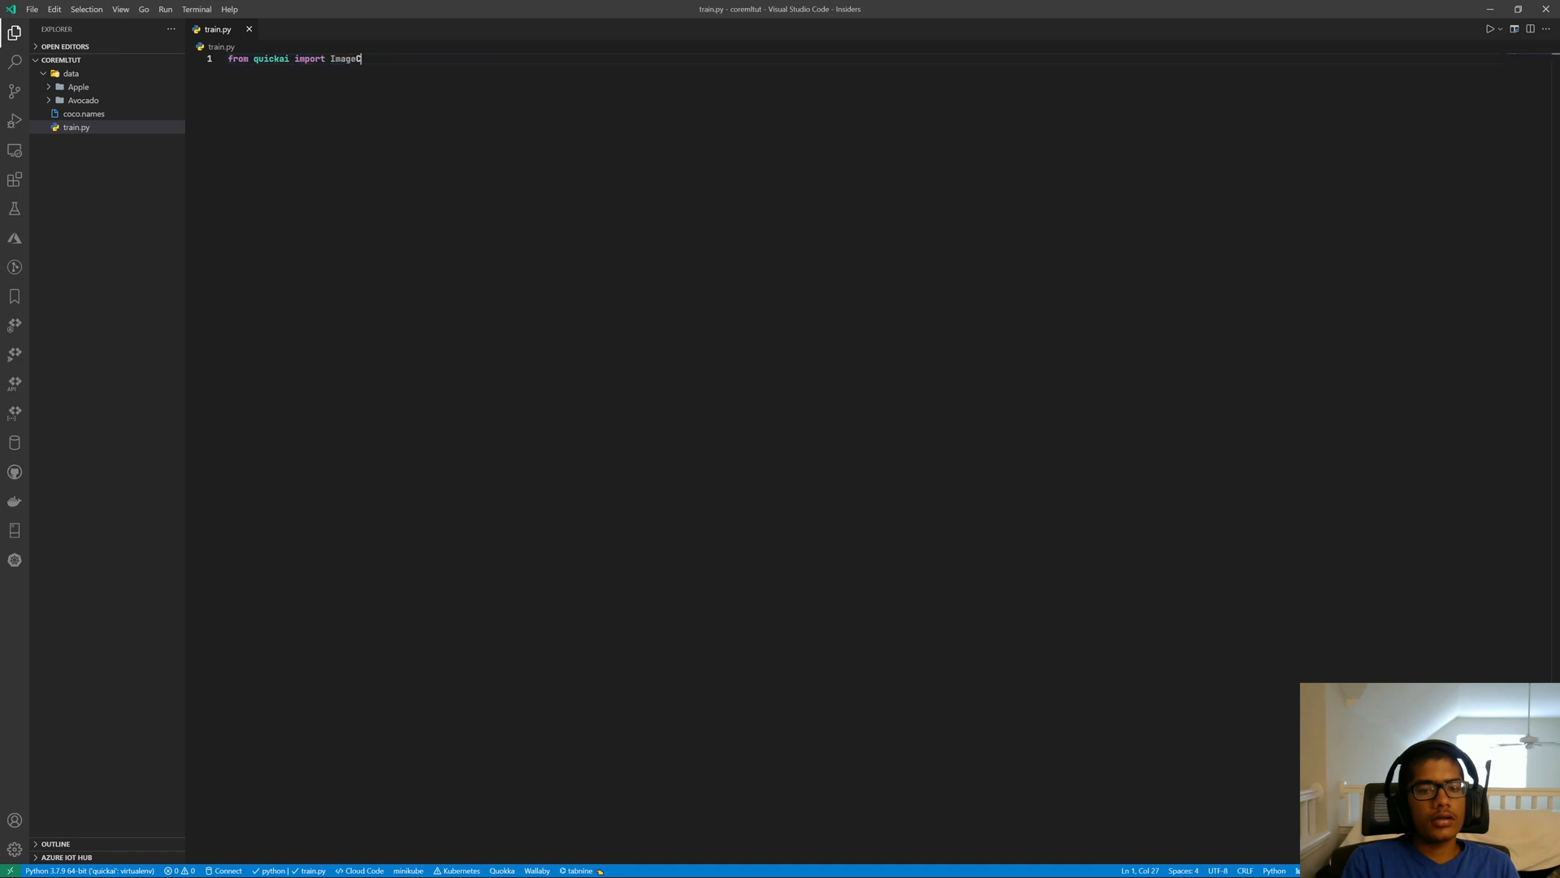
pyautogui.write('lass')
pyautogui.press('Tab')
pyautogui.press('Return')
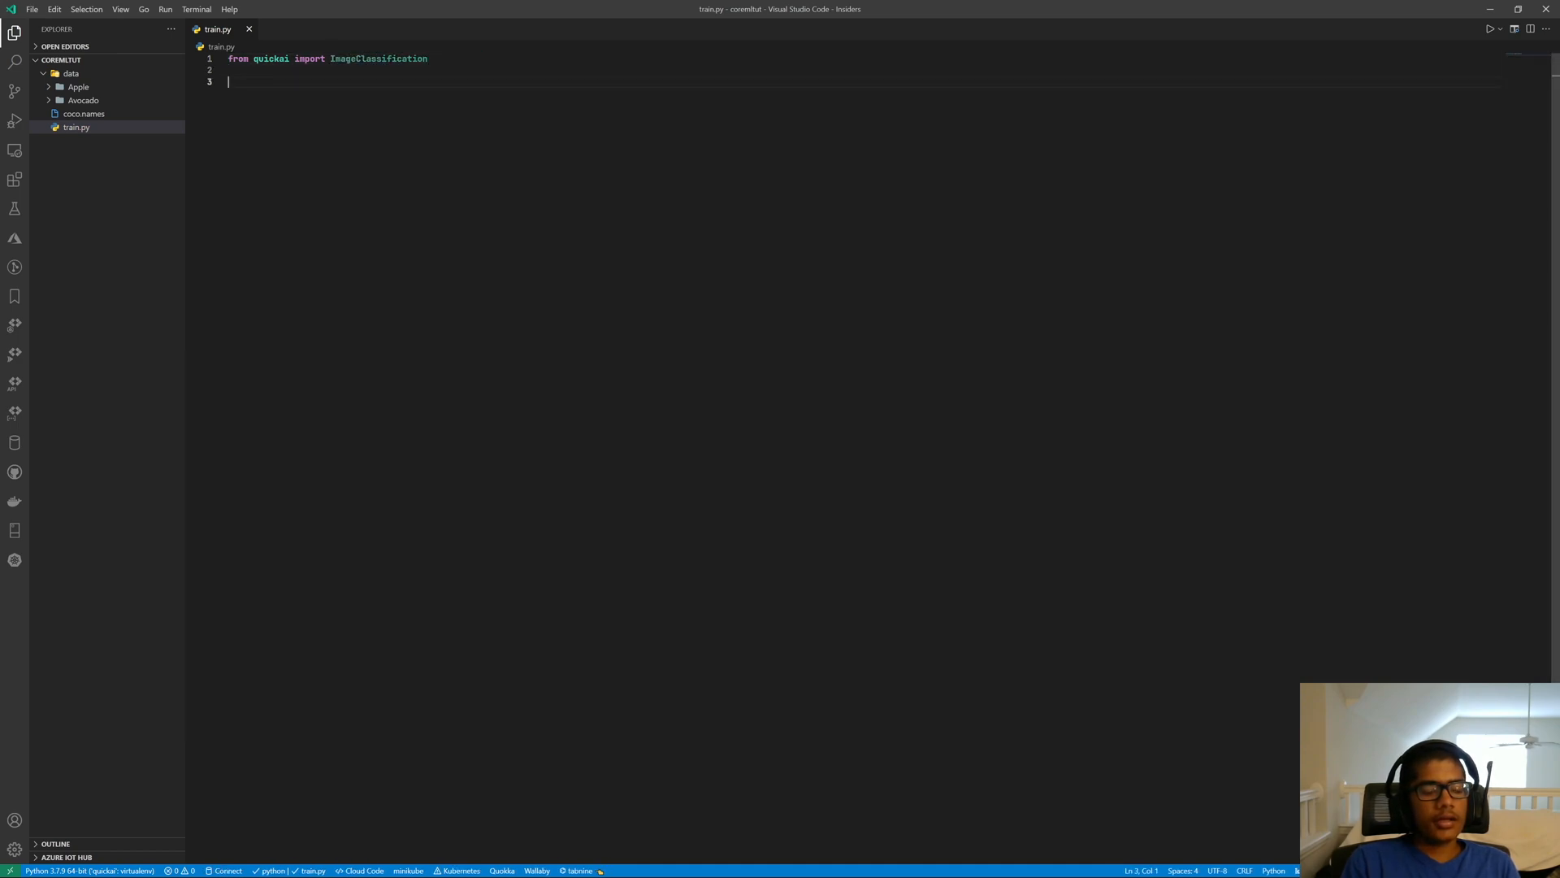
pyautogui.write('Im')
# Step: Write ImageClassification("vgg16", "./data", "fruits", save_ios=True) on line 3
pyautogui.press('Tab')
pyautogui.write('()')
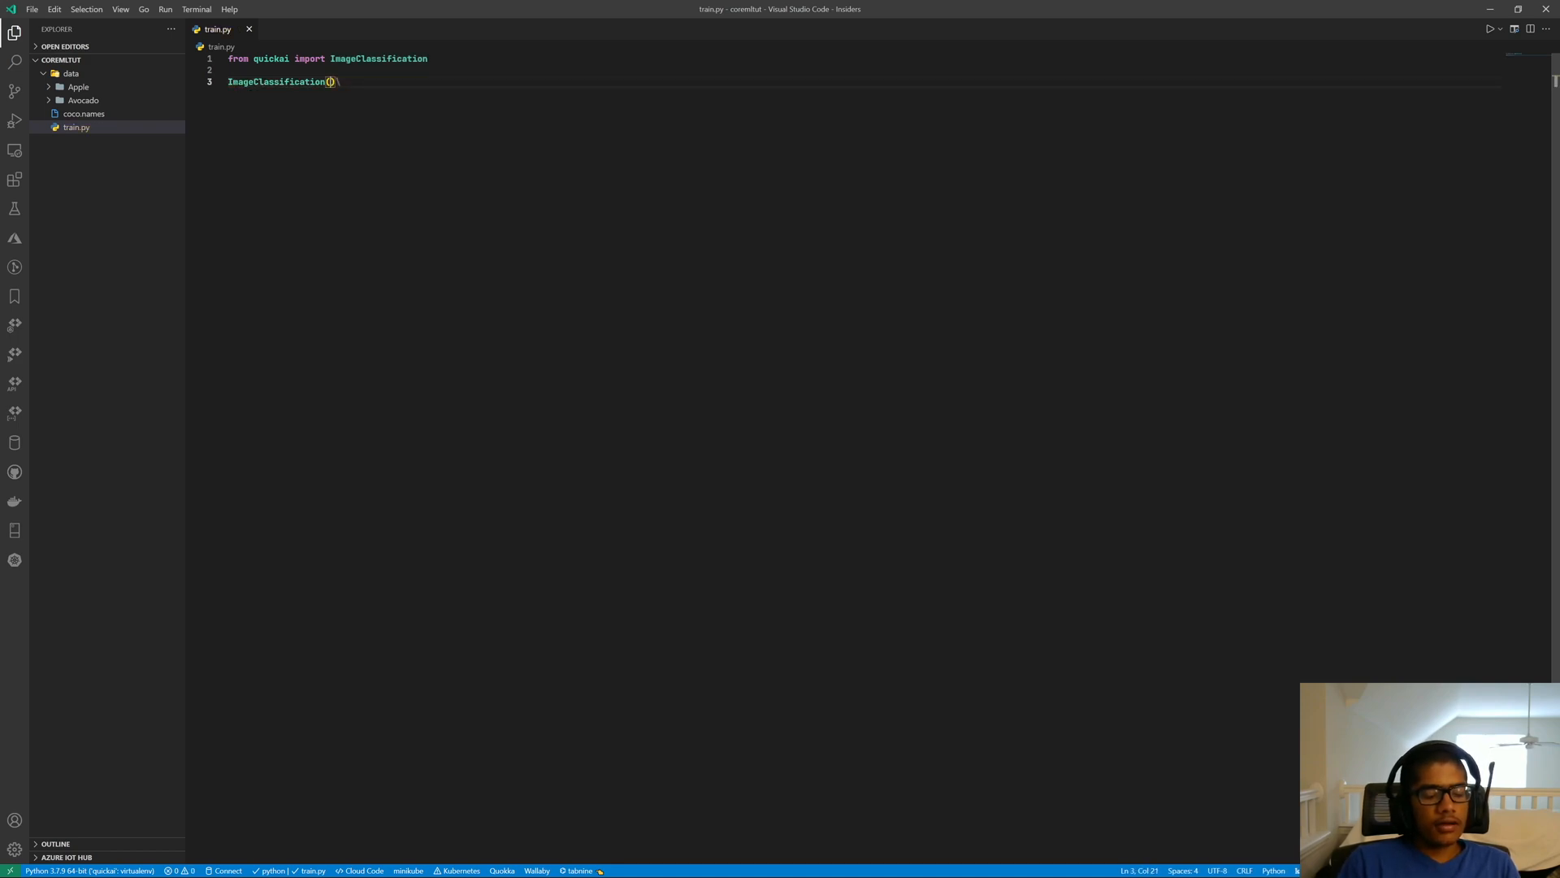
pyautogui.write("'")
pyautogui.write('vgg')
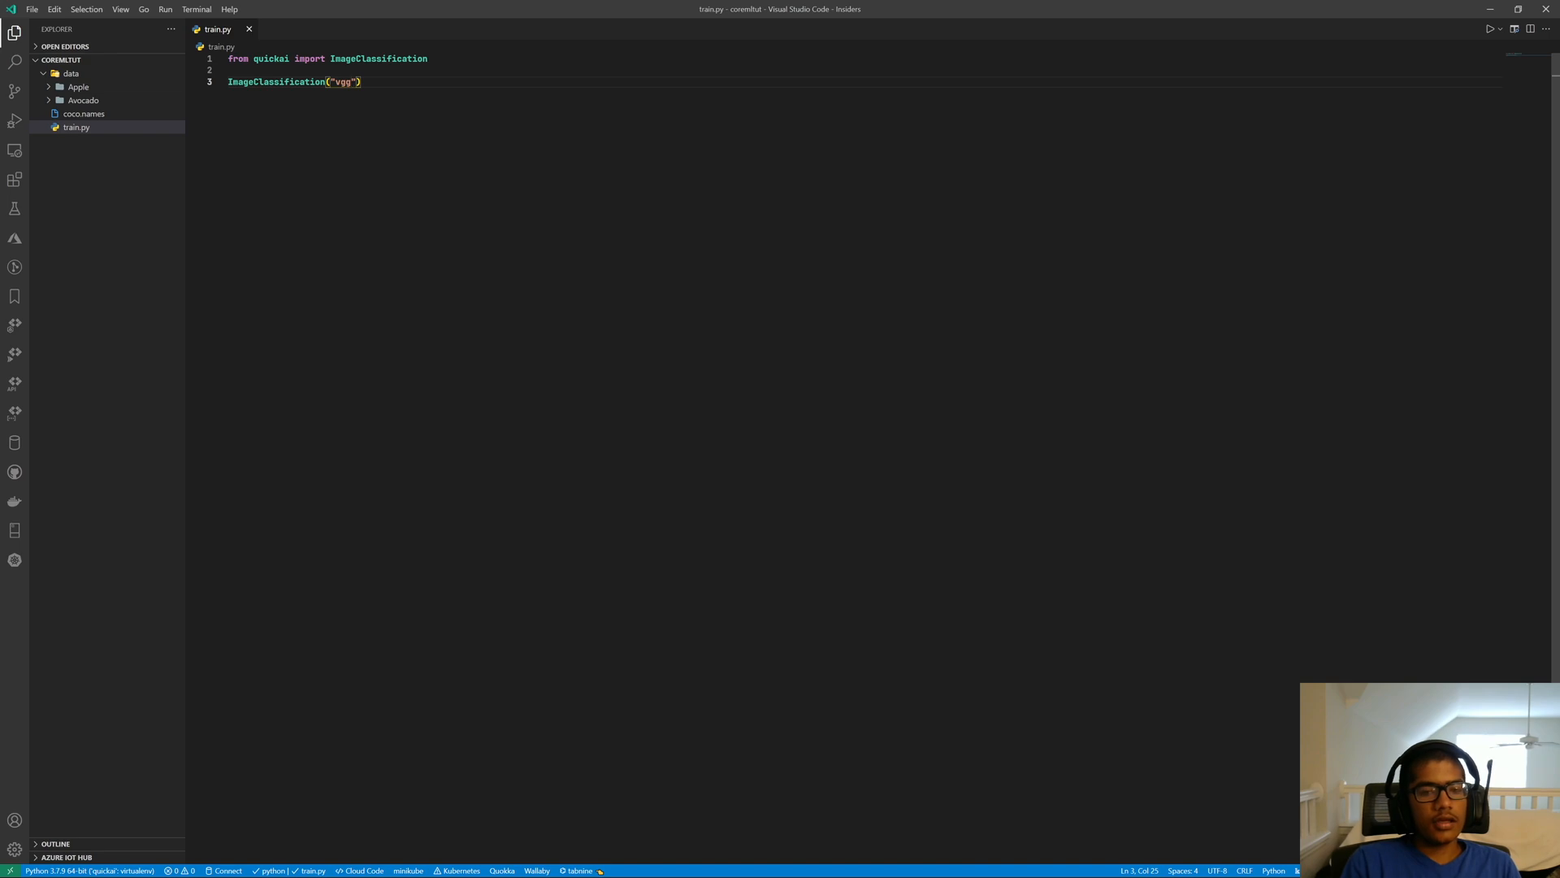
pyautogui.write("16'")
pyautogui.write(', ')
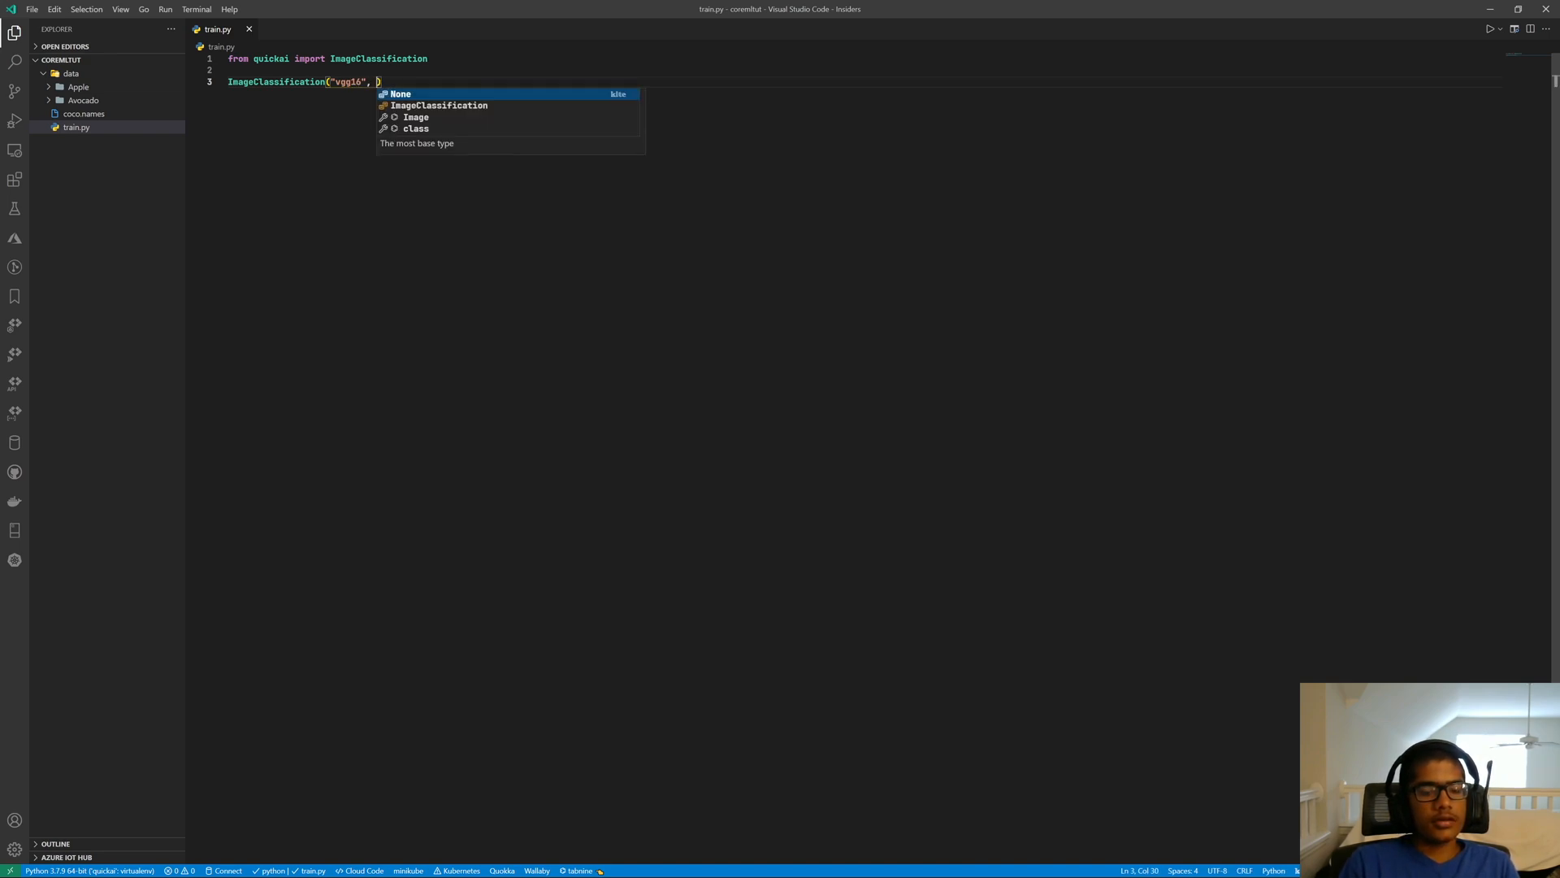
pyautogui.write('"./d')
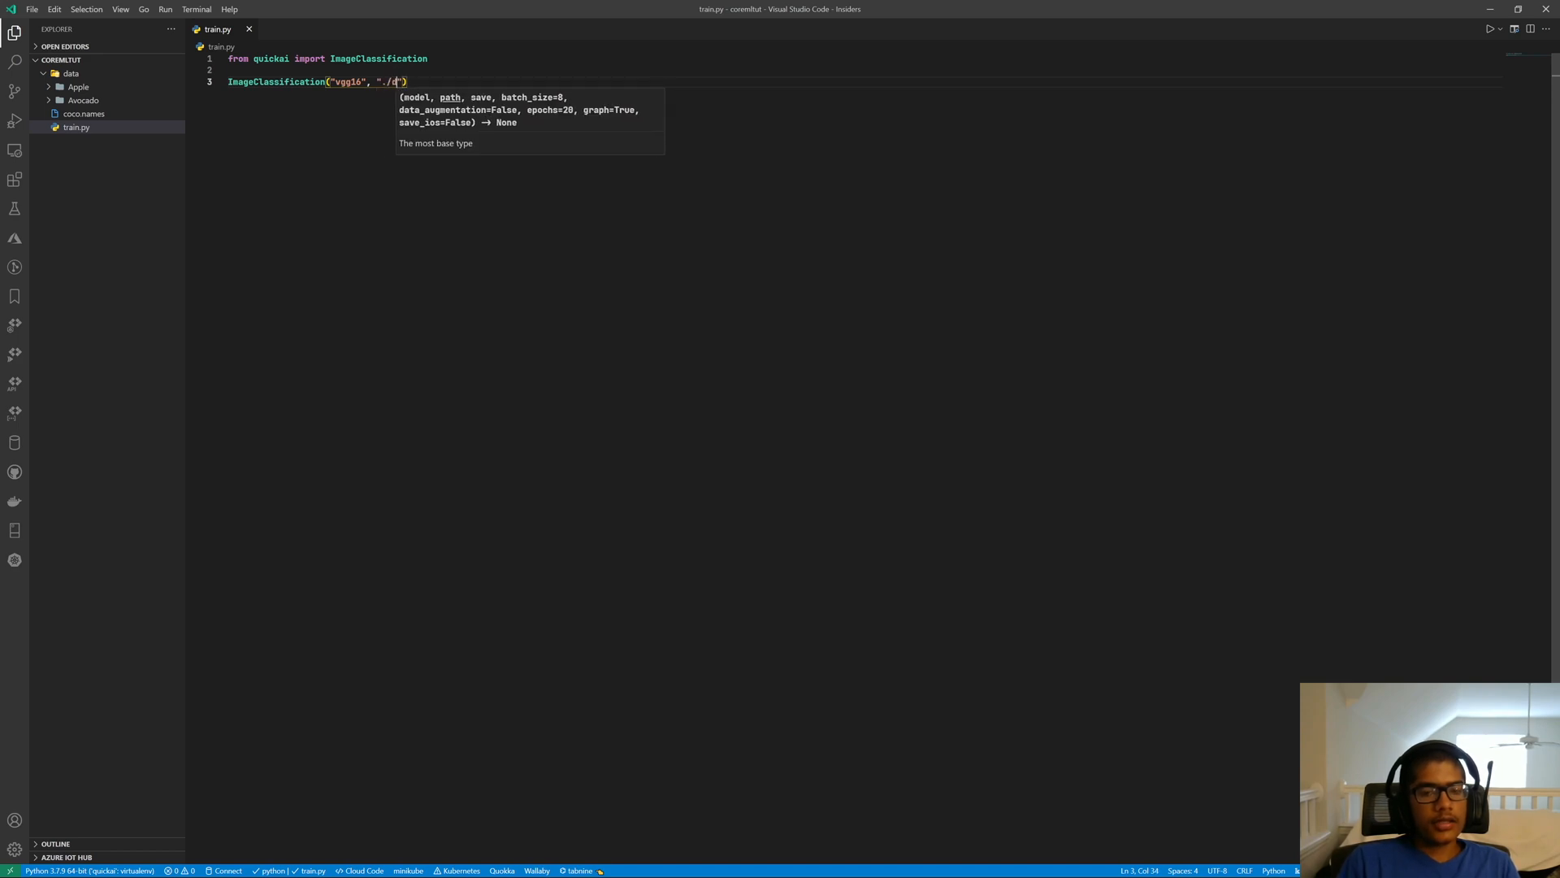
pyautogui.write('ata", ')
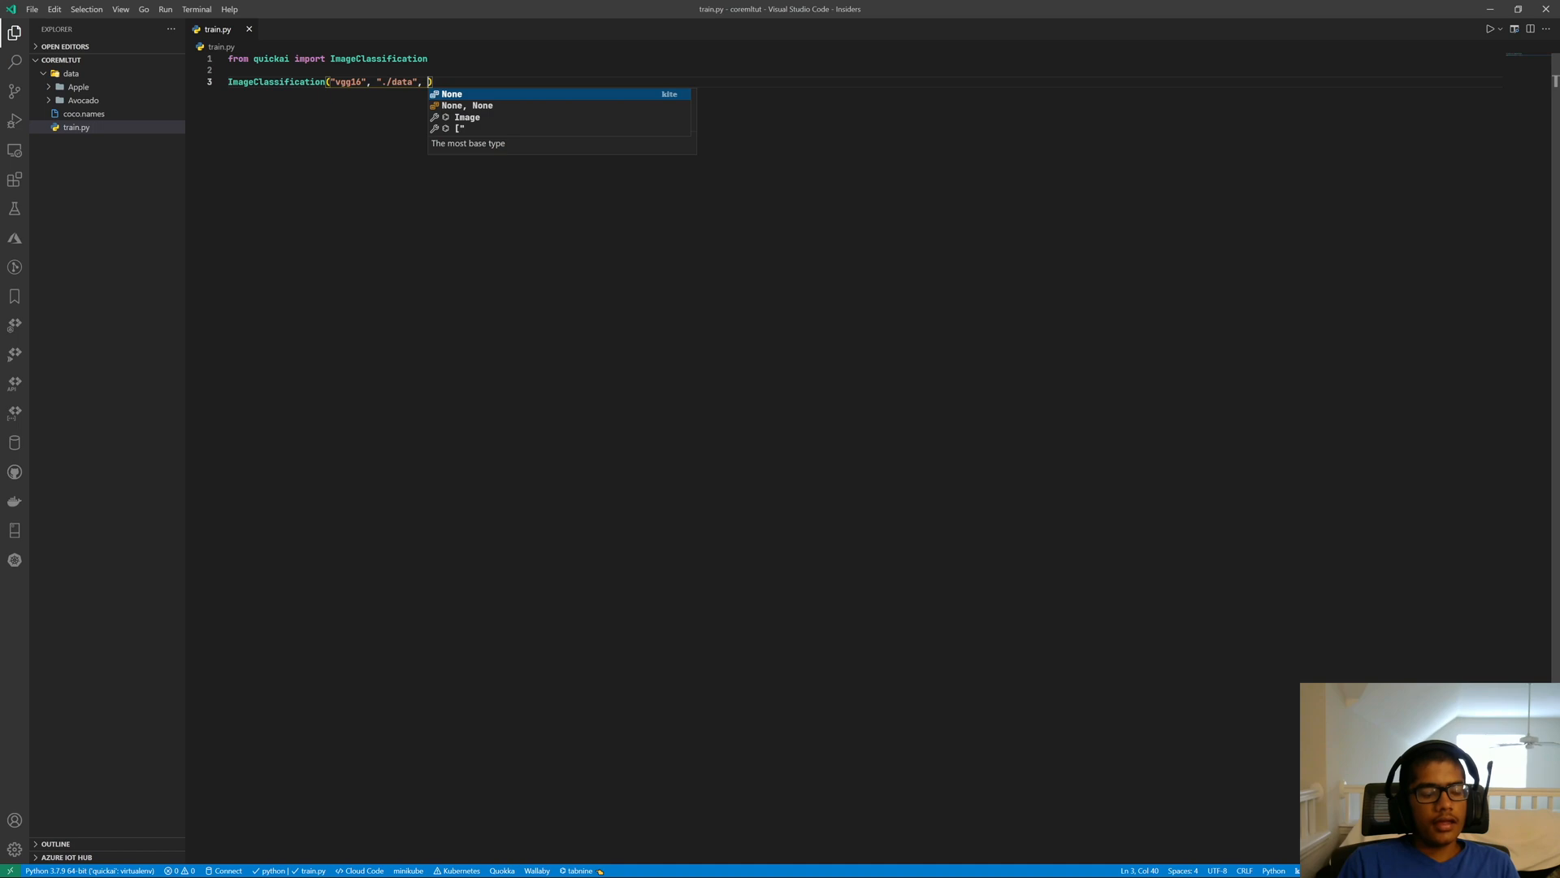
pyautogui.write('"f')
pyautogui.press('BackSpace')
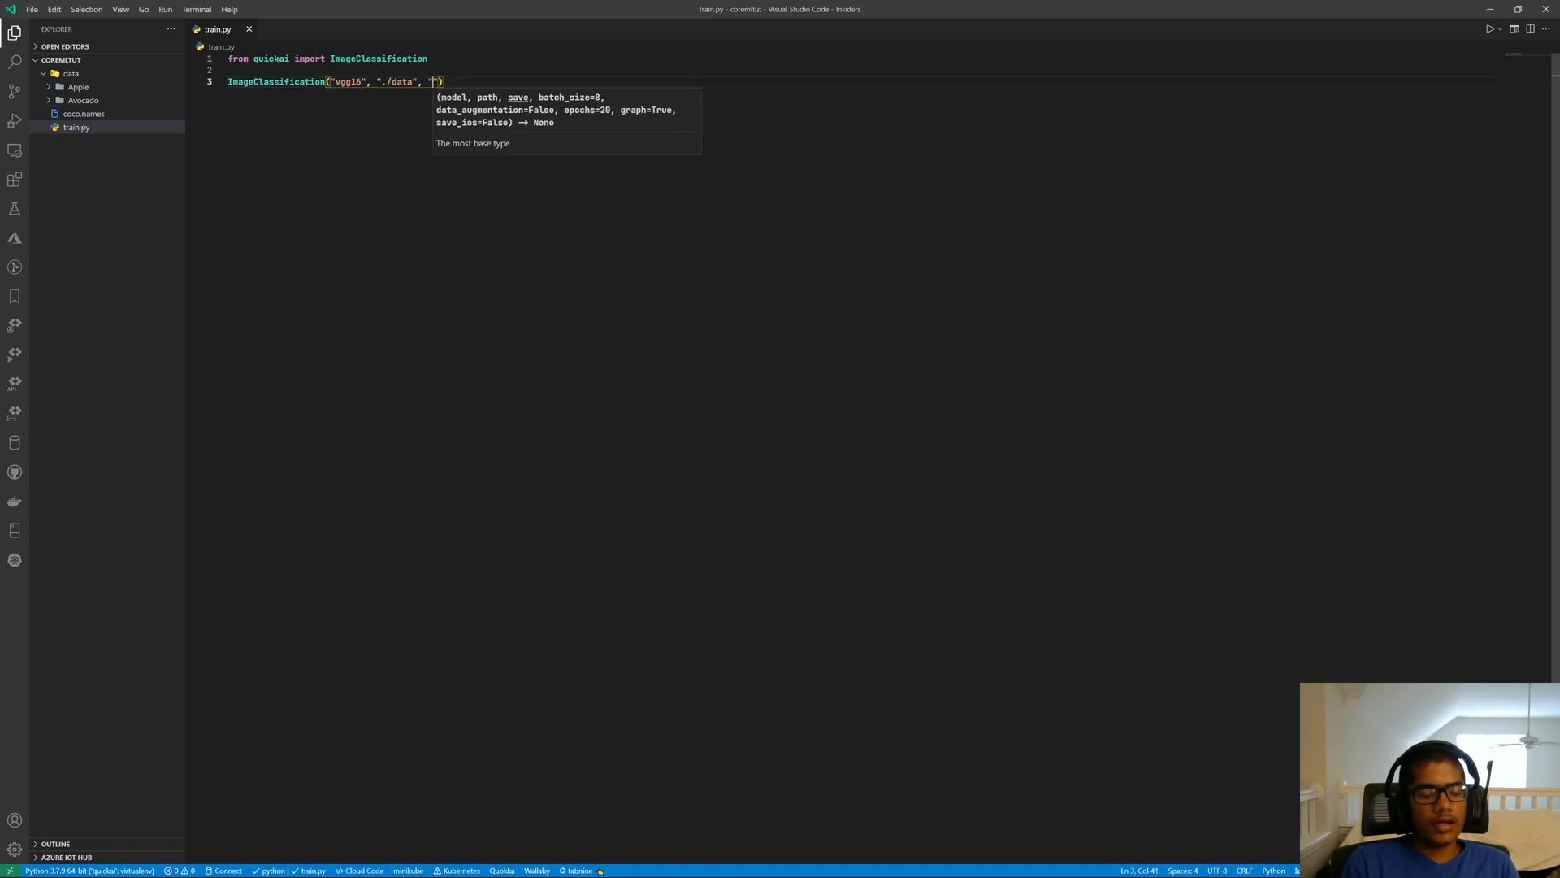
pyautogui.write('fruits"')
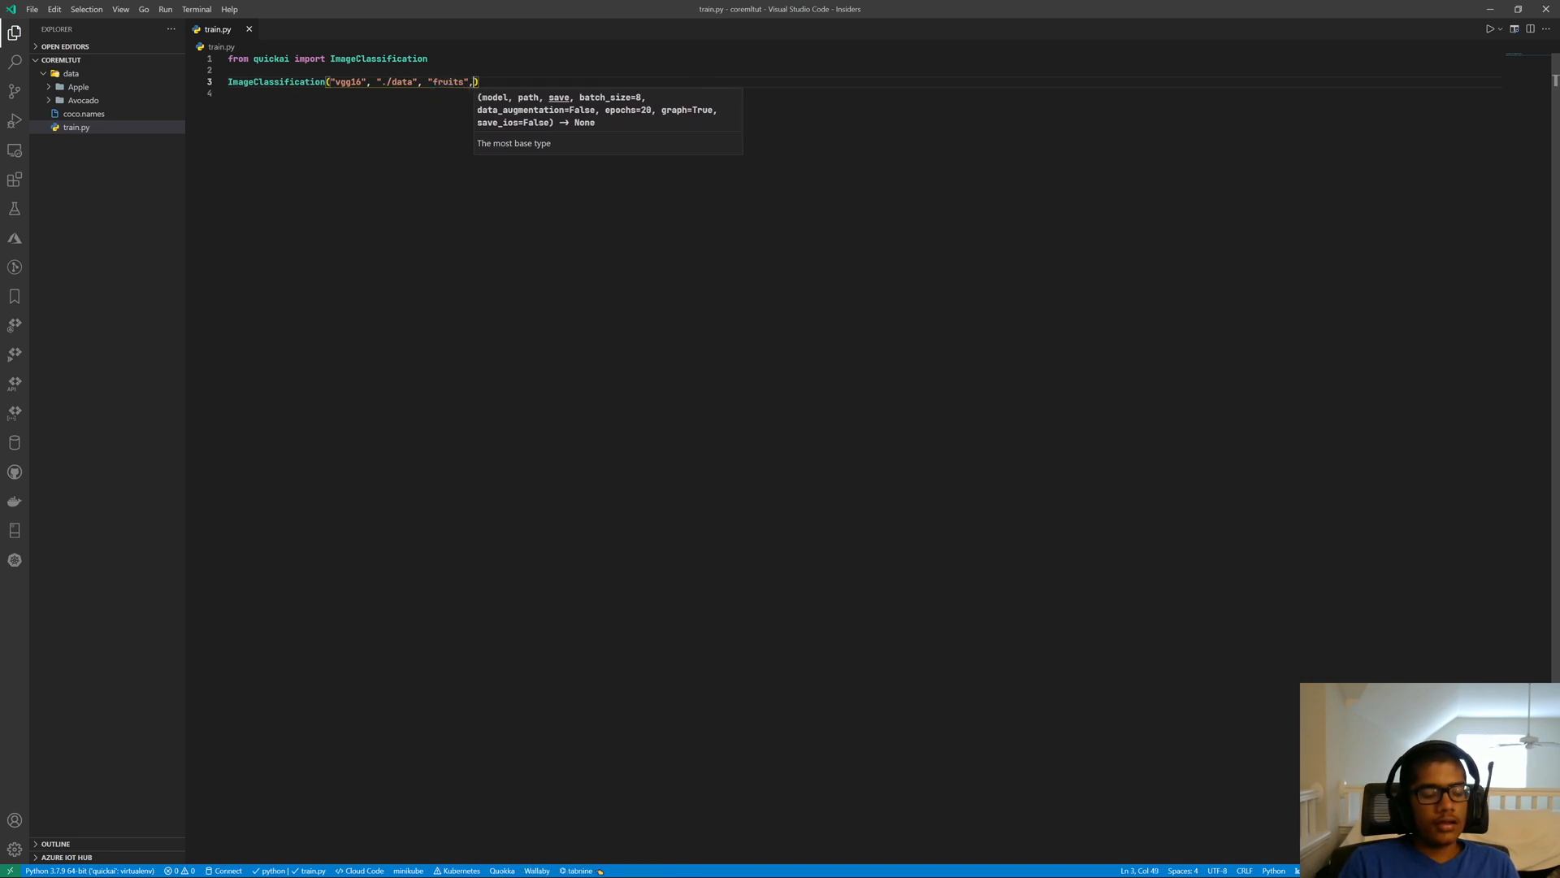
pyautogui.write(', save_ios=True')
pyautogui.press('Right')
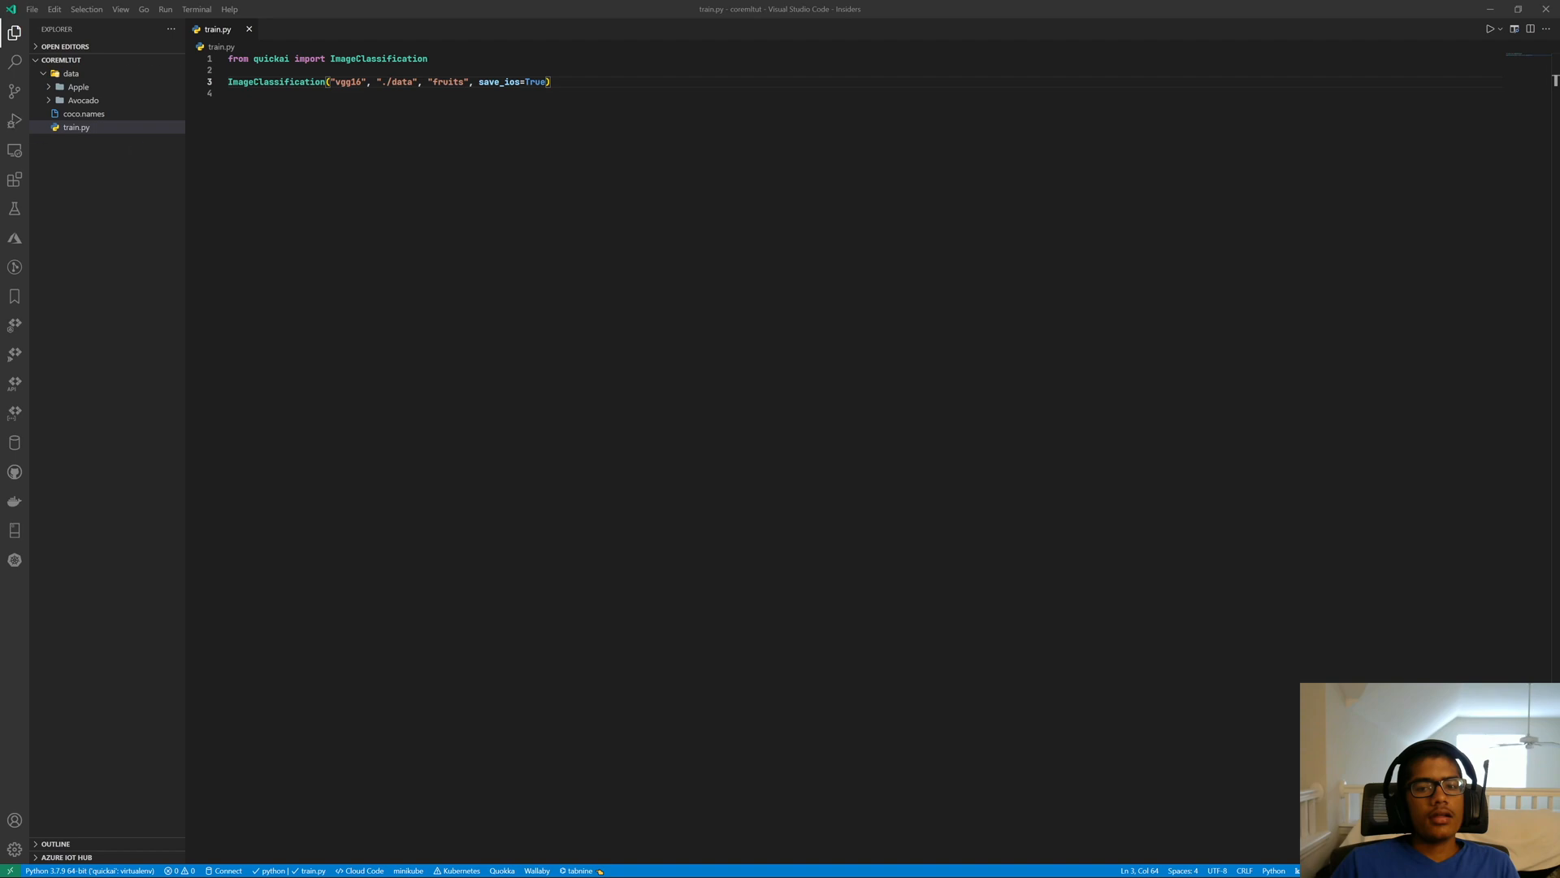
# Step: Run train.py without debugging and enlarge the terminal to follow the 20 training epochs
pyautogui.click(164, 9)
pyautogui.click(174, 30)
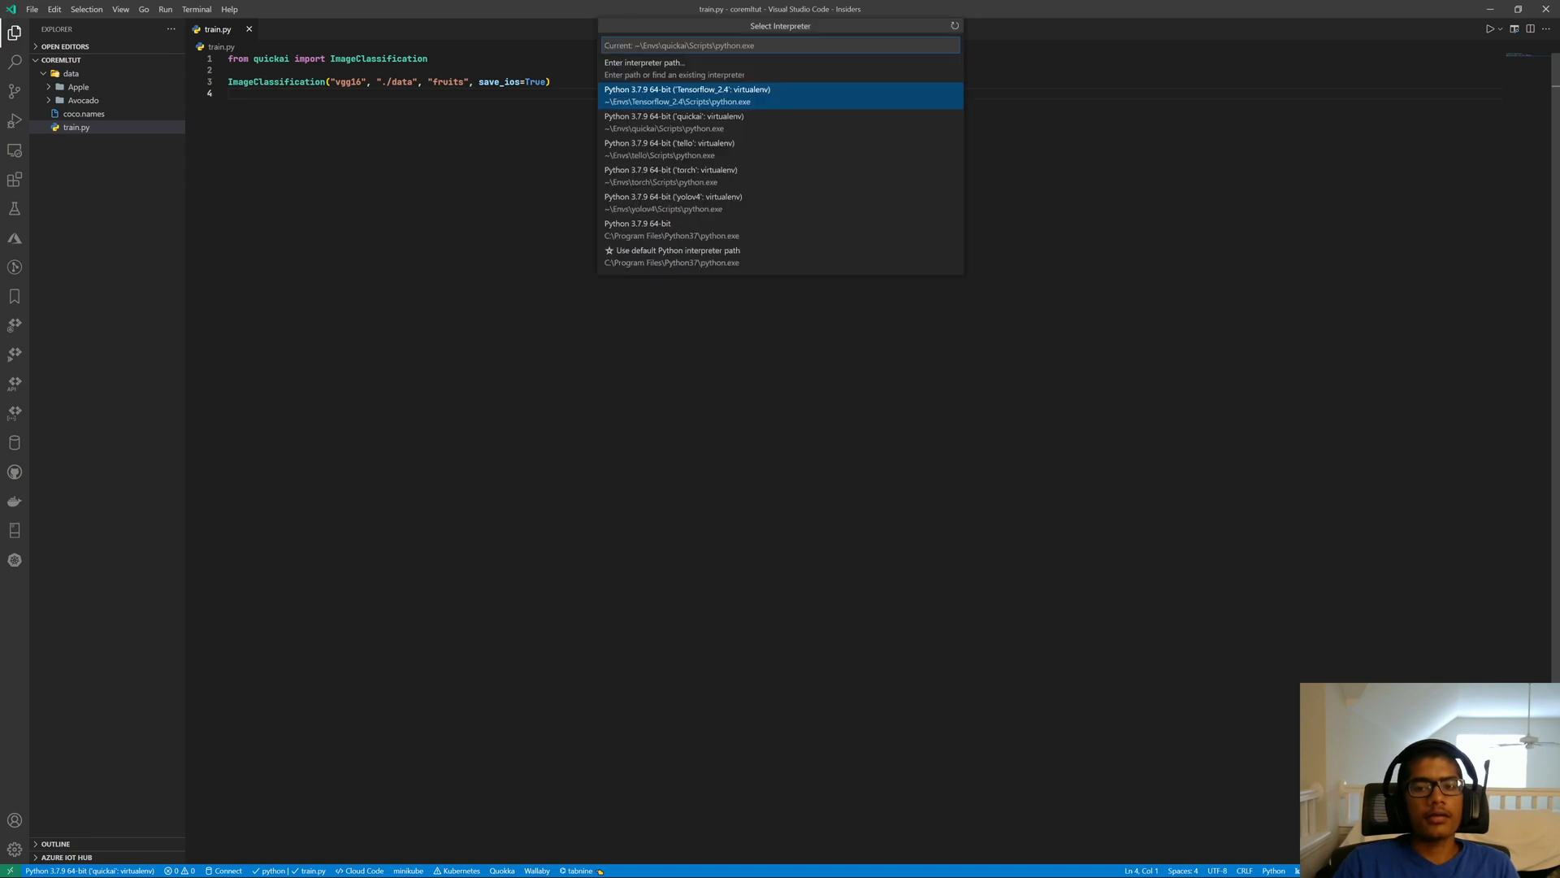
pyautogui.press('Return')
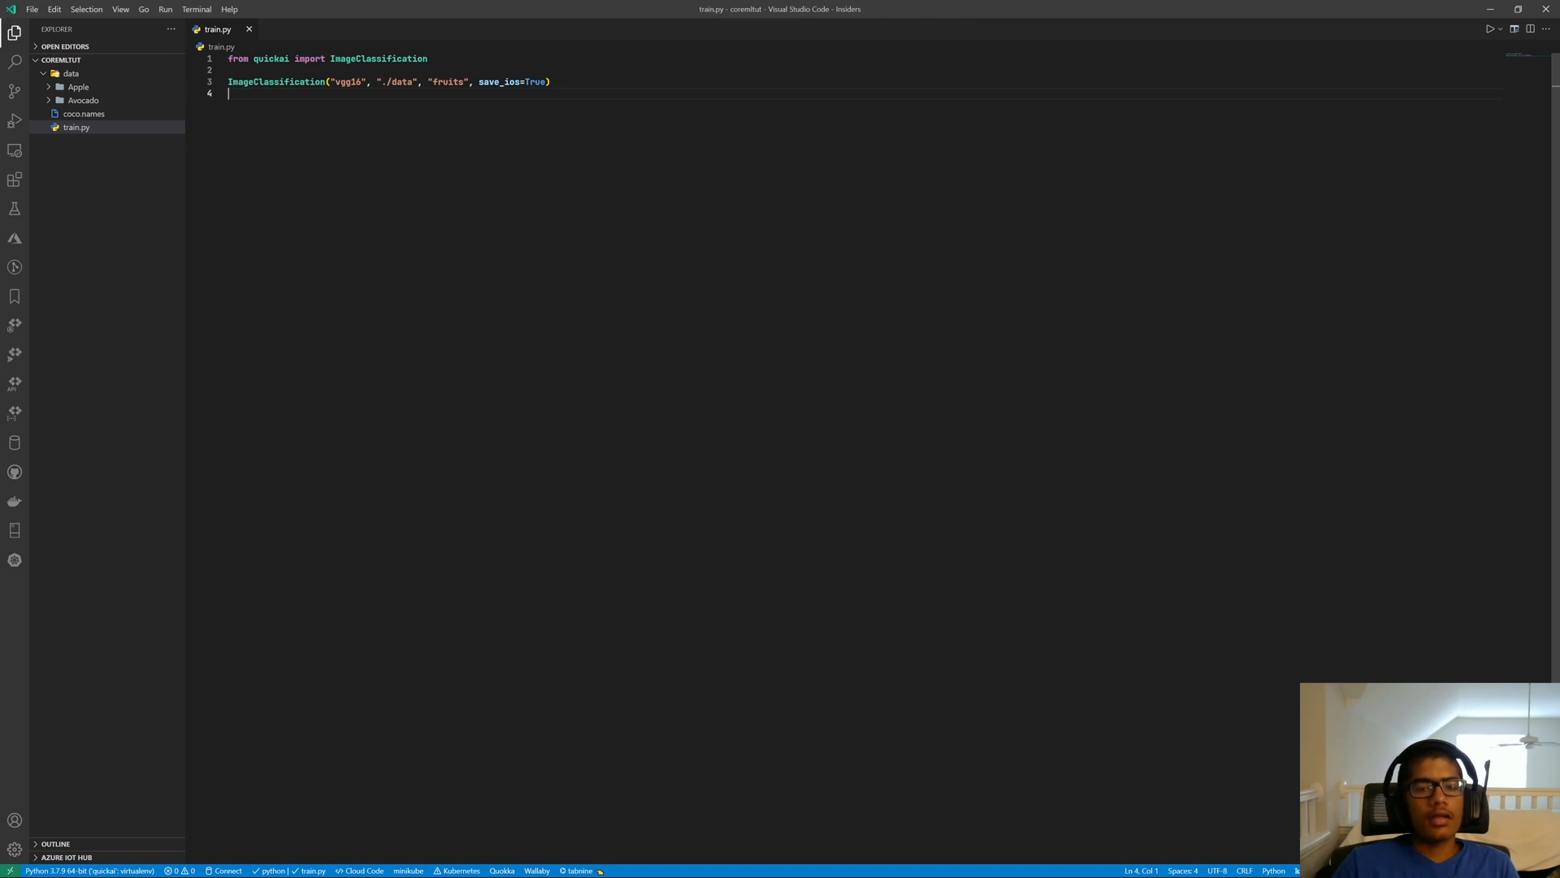
pyautogui.hotkey('ctrl', 'a')
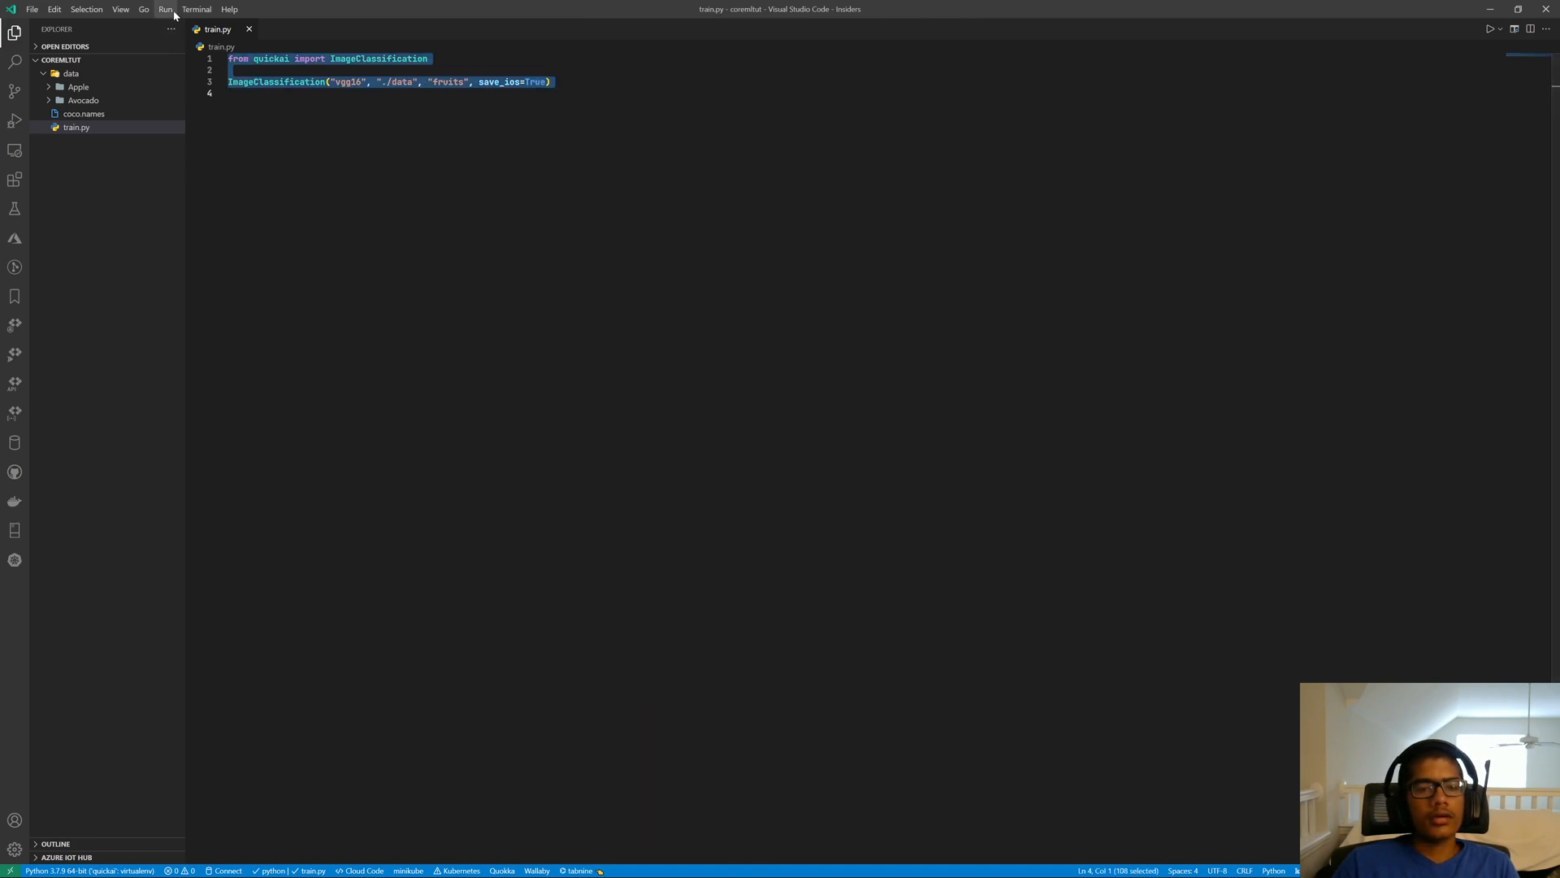
pyautogui.click(165, 9)
pyautogui.click(197, 47)
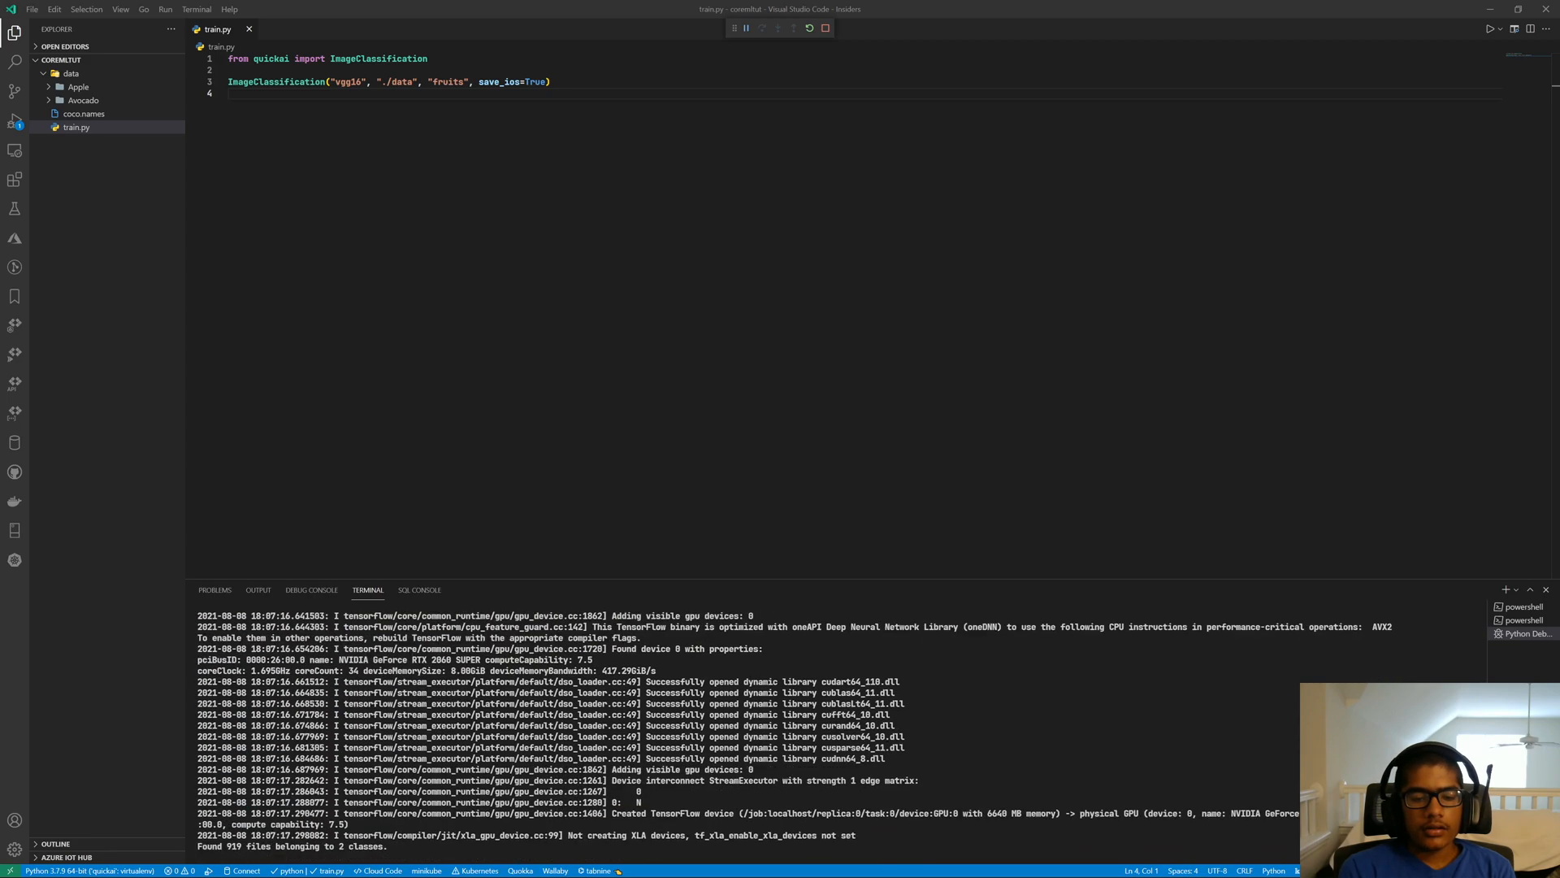
pyautogui.click(1531, 590)
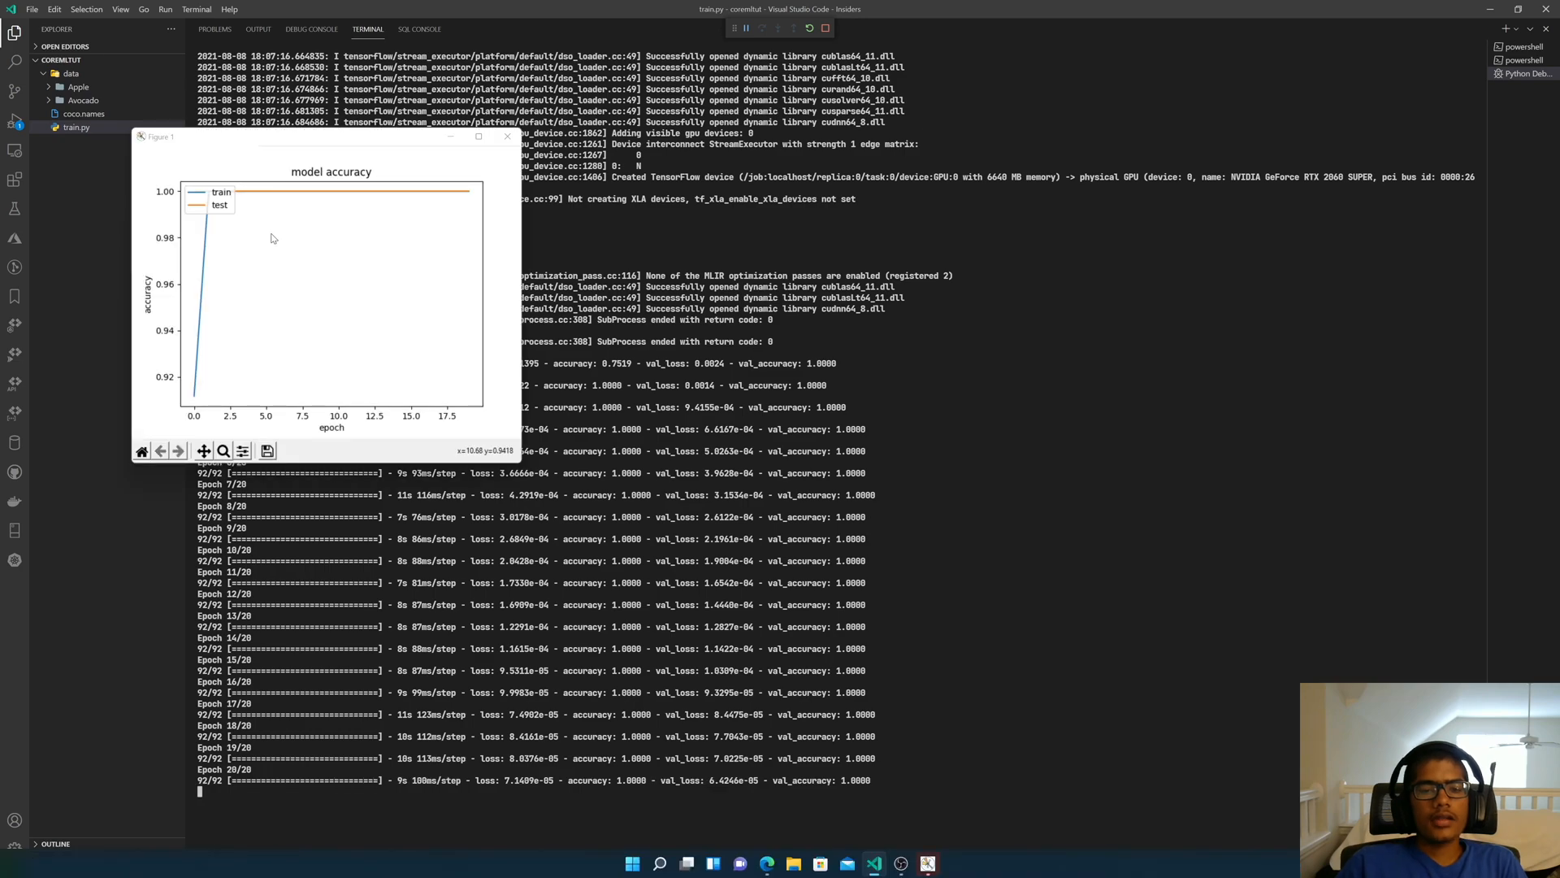
# Step: Close the Matplotlib model accuracy plot after training finishes
pyautogui.press('q')
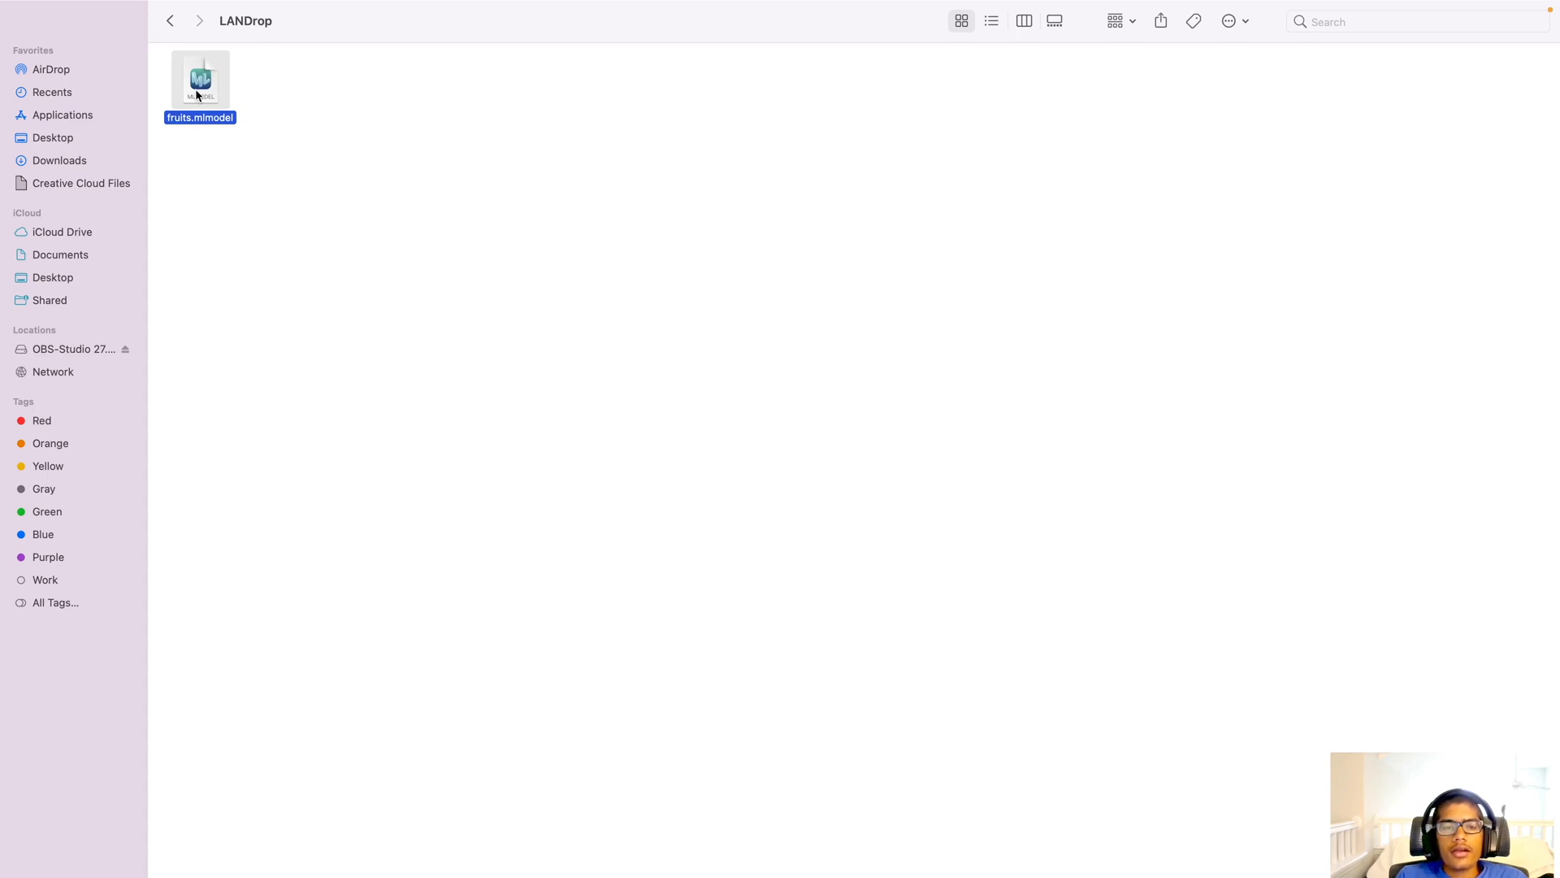
# Step: Rename fruits.mlmodel to Fruits.mlmodel with a capital F in Finder
pyautogui.press('Down')
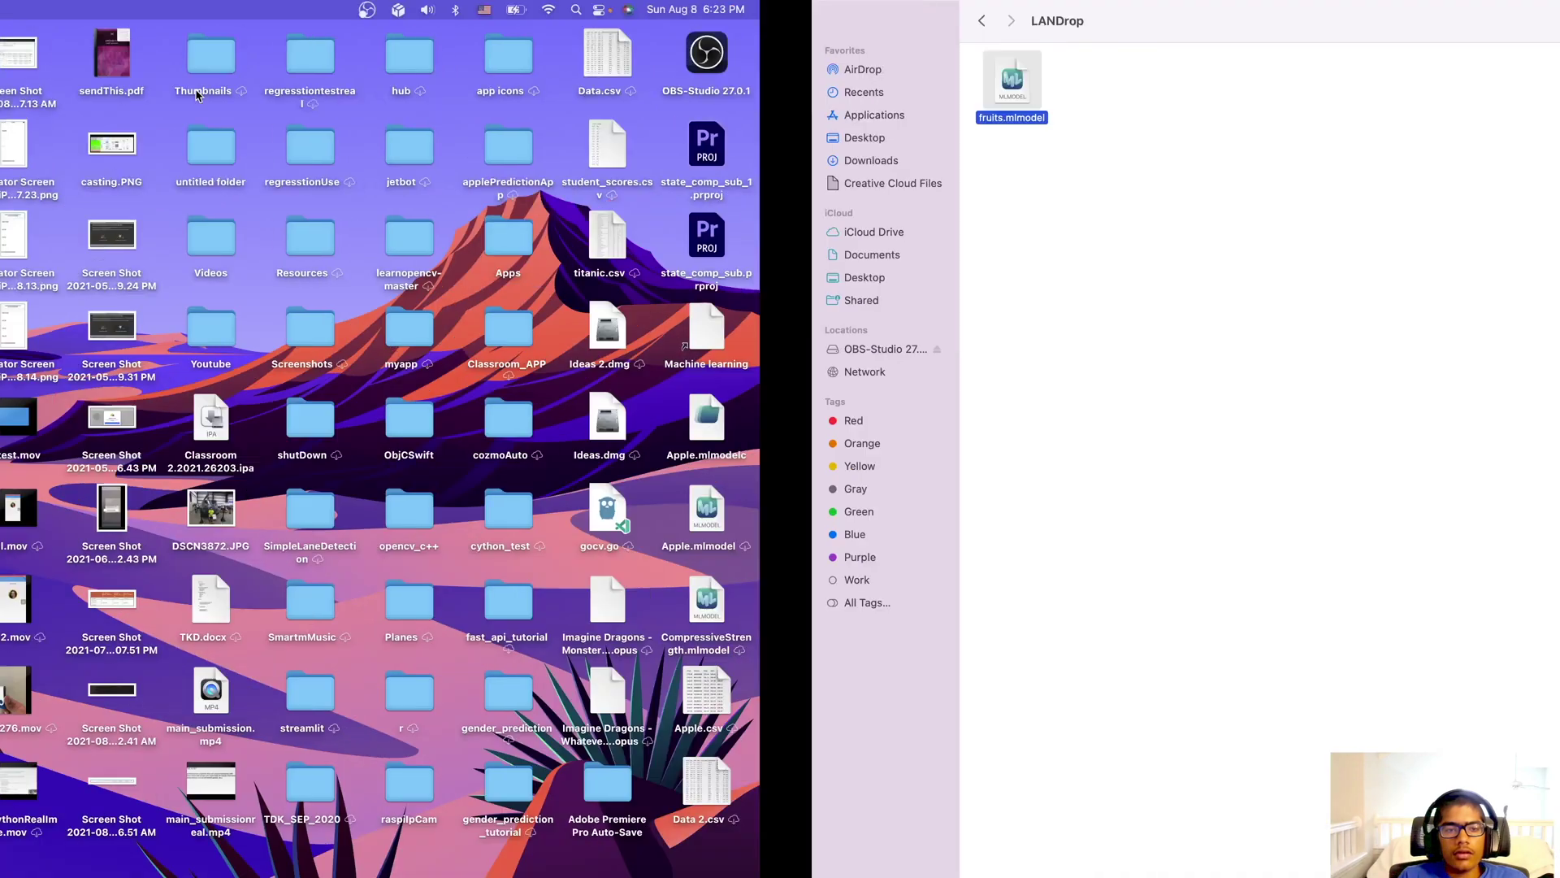
pyautogui.click(195, 89)
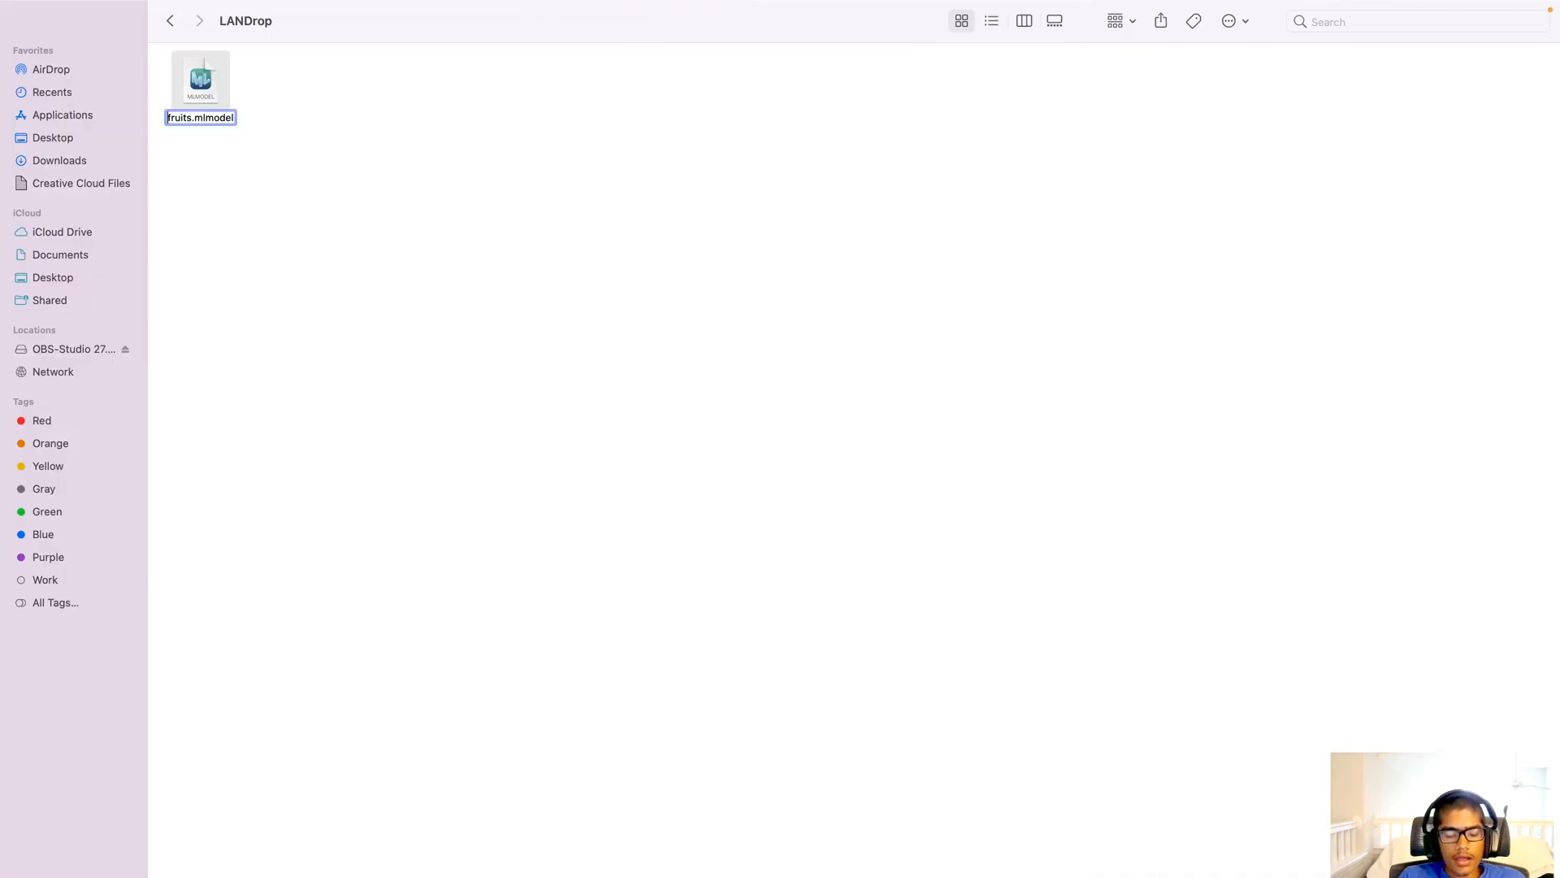
pyautogui.write('F')
pyautogui.press('Return')
pyautogui.click(460, 178)
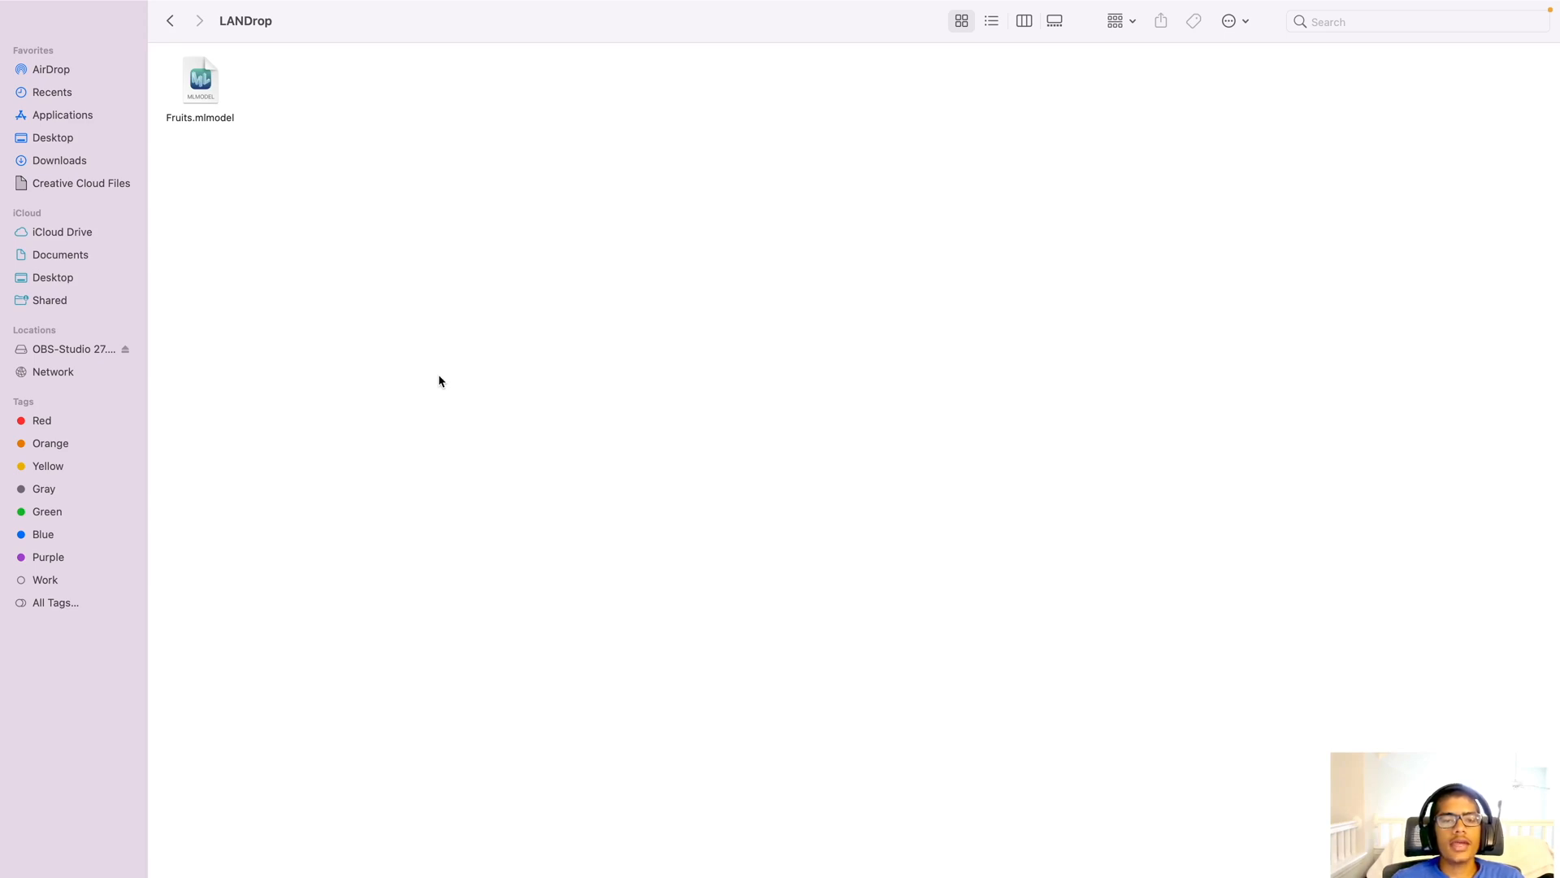
# Step: Search Safari for "apple coreml image classification demo" and download Apple's Vision and Core ML sample
pyautogui.moveTo(242, 840)
pyautogui.click(241, 839)
pyautogui.click(807, 23)
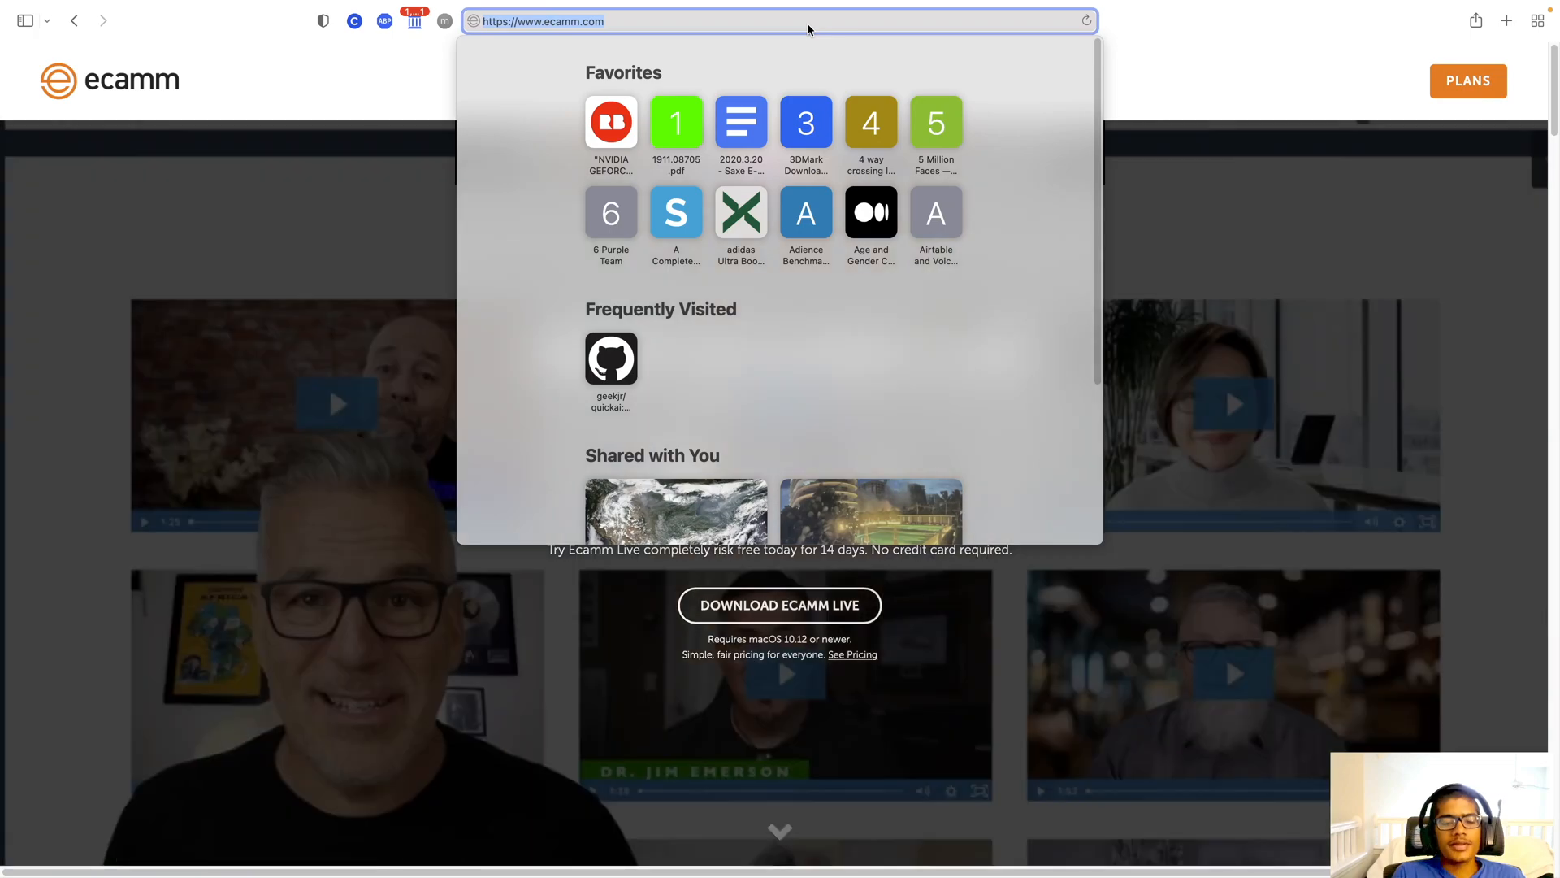
pyautogui.write('apple coreml image cla')
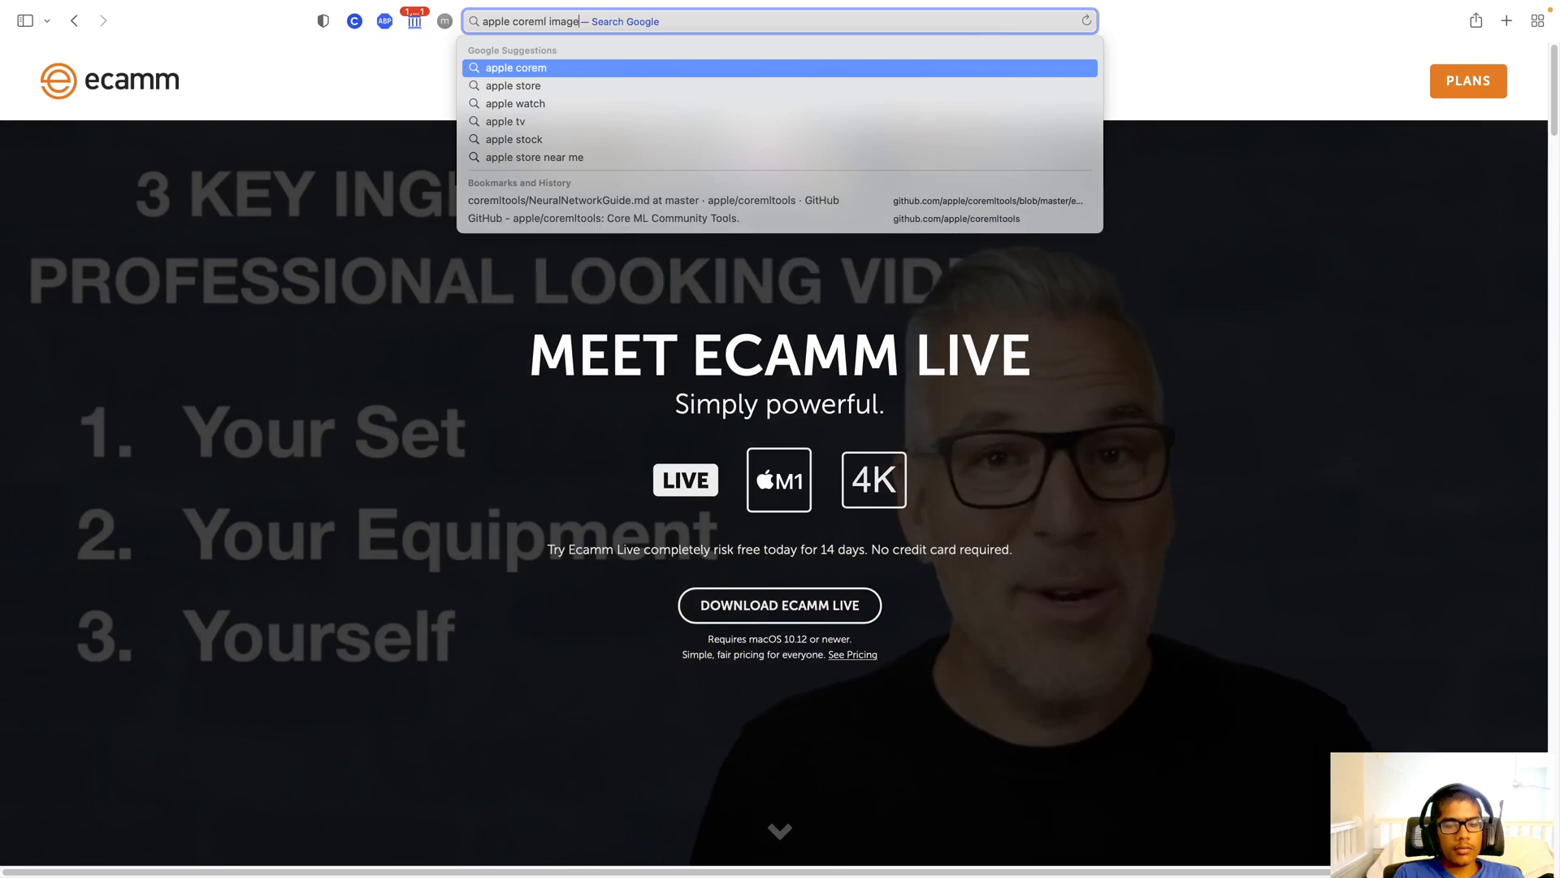
pyautogui.write('ssification demo')
pyautogui.press('Return')
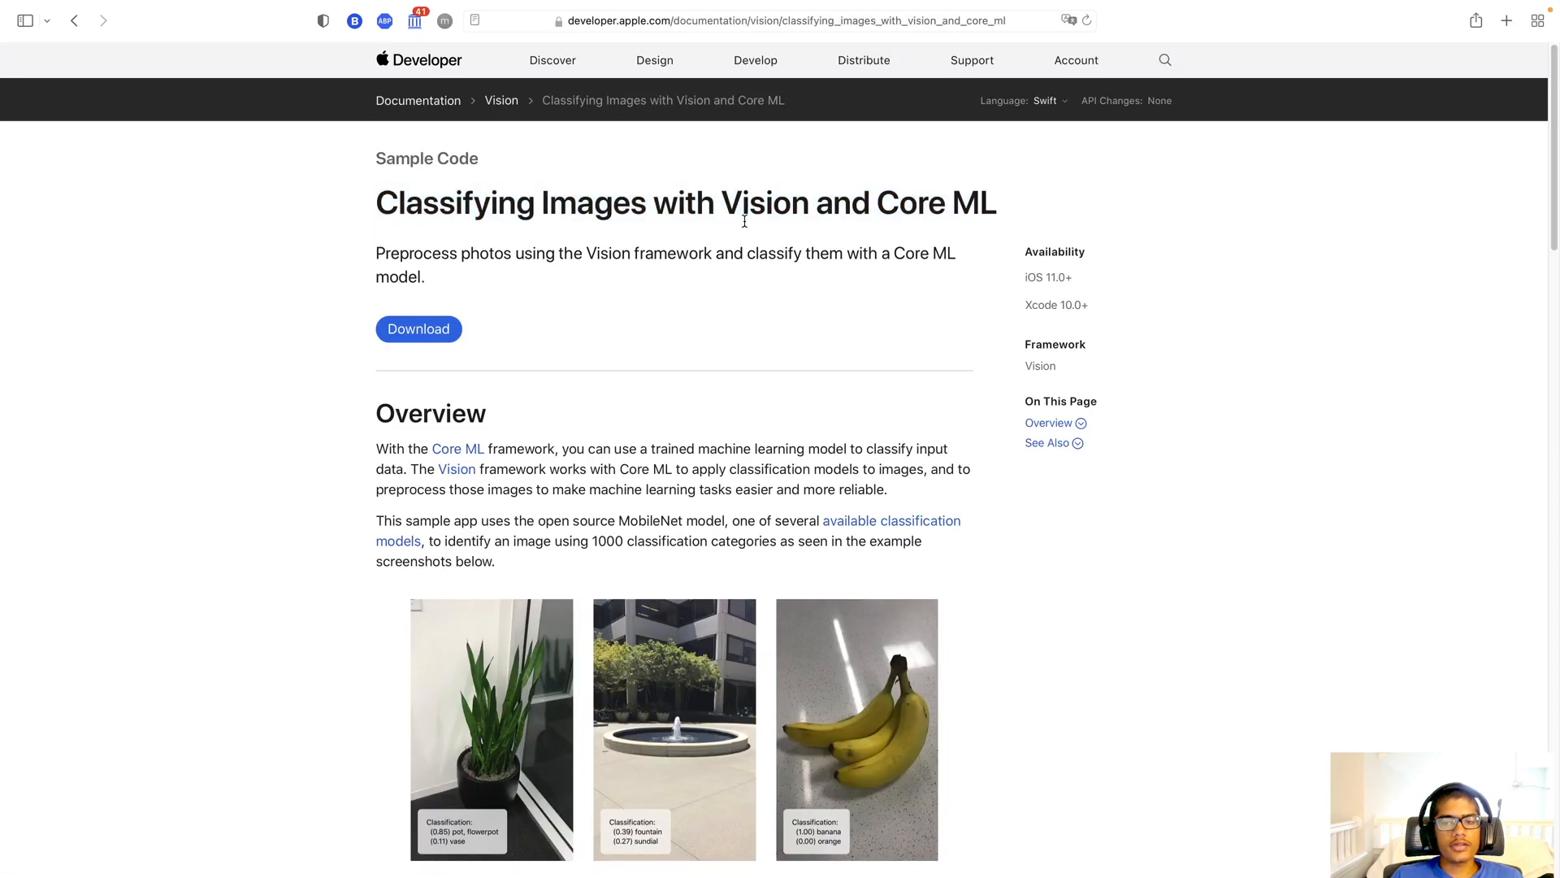
pyautogui.click(419, 328)
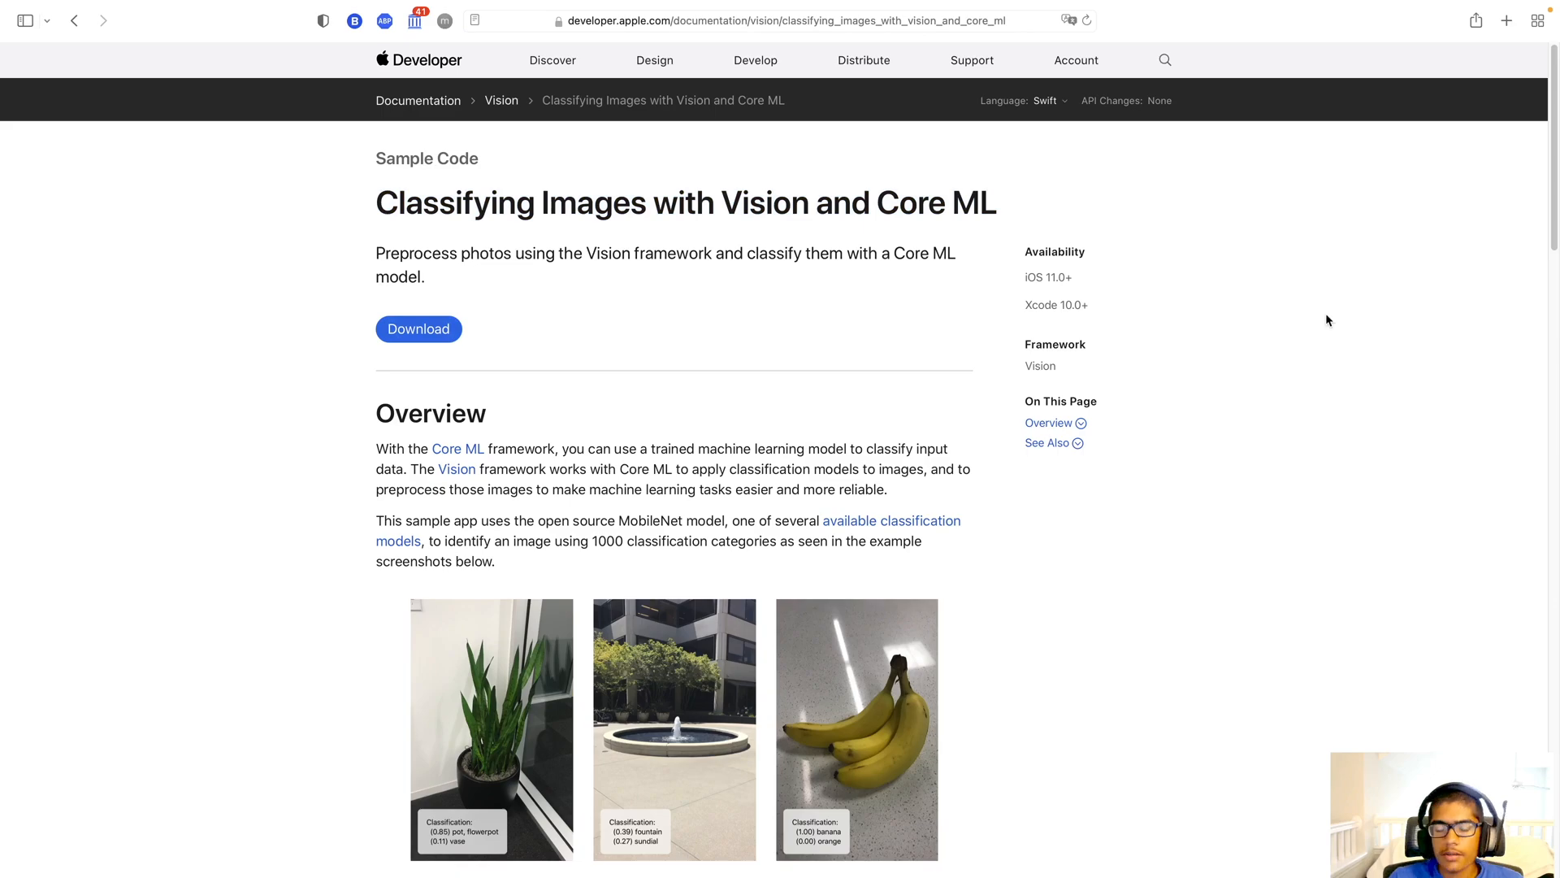
pyautogui.hotkey('ctrl', 'Left')
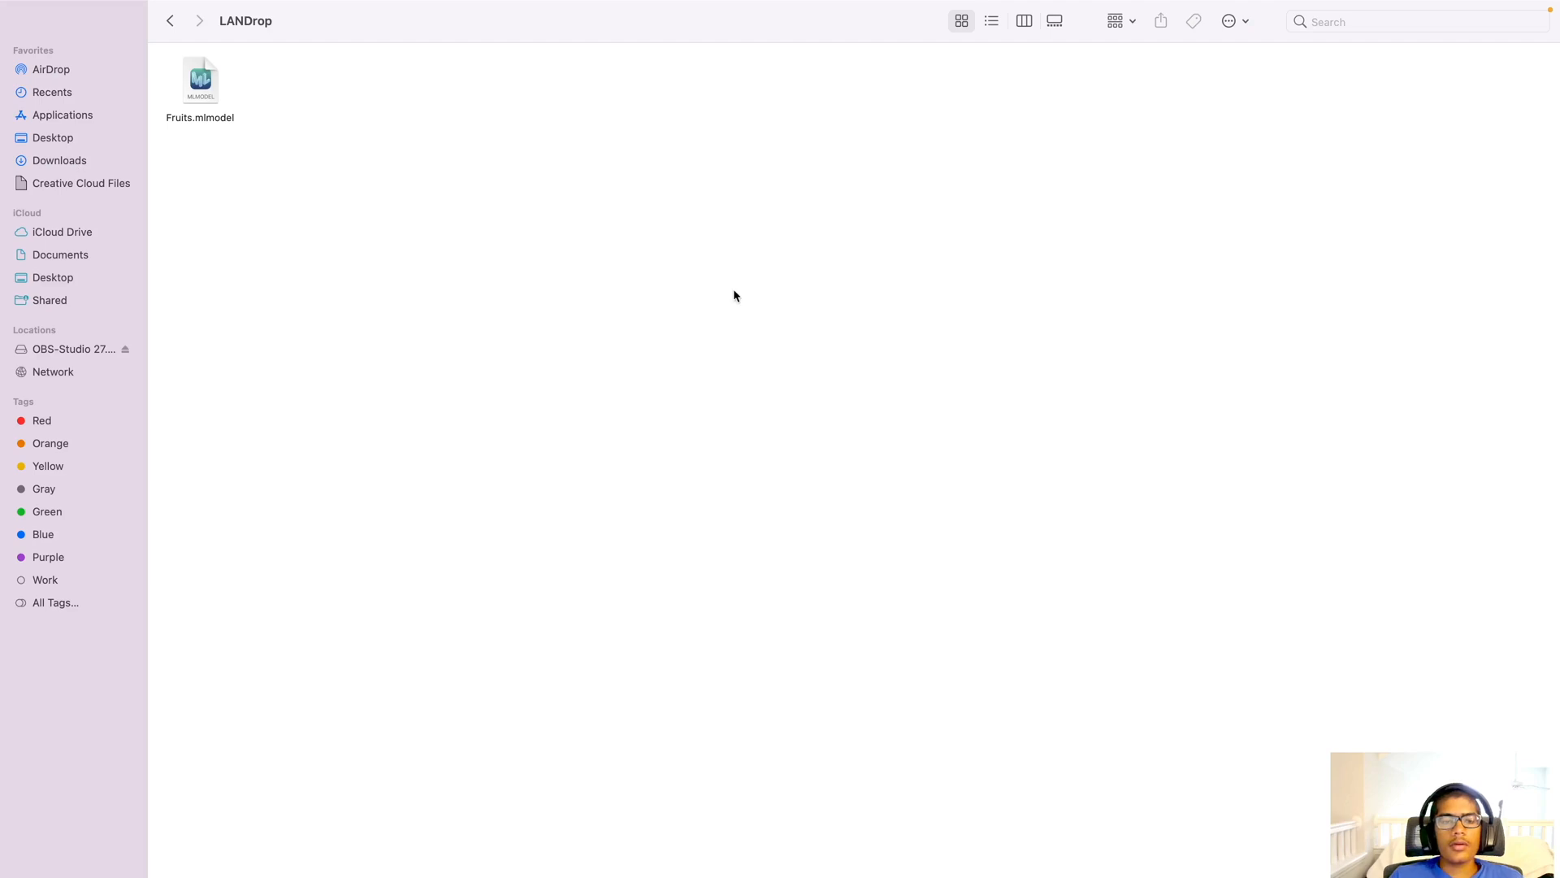
# Step: Switch to the Vision+ML Example project and drag Fruits.mlmodel from Finder toward Xcode's navigator
pyautogui.hotkey('ctrl', 'Right')
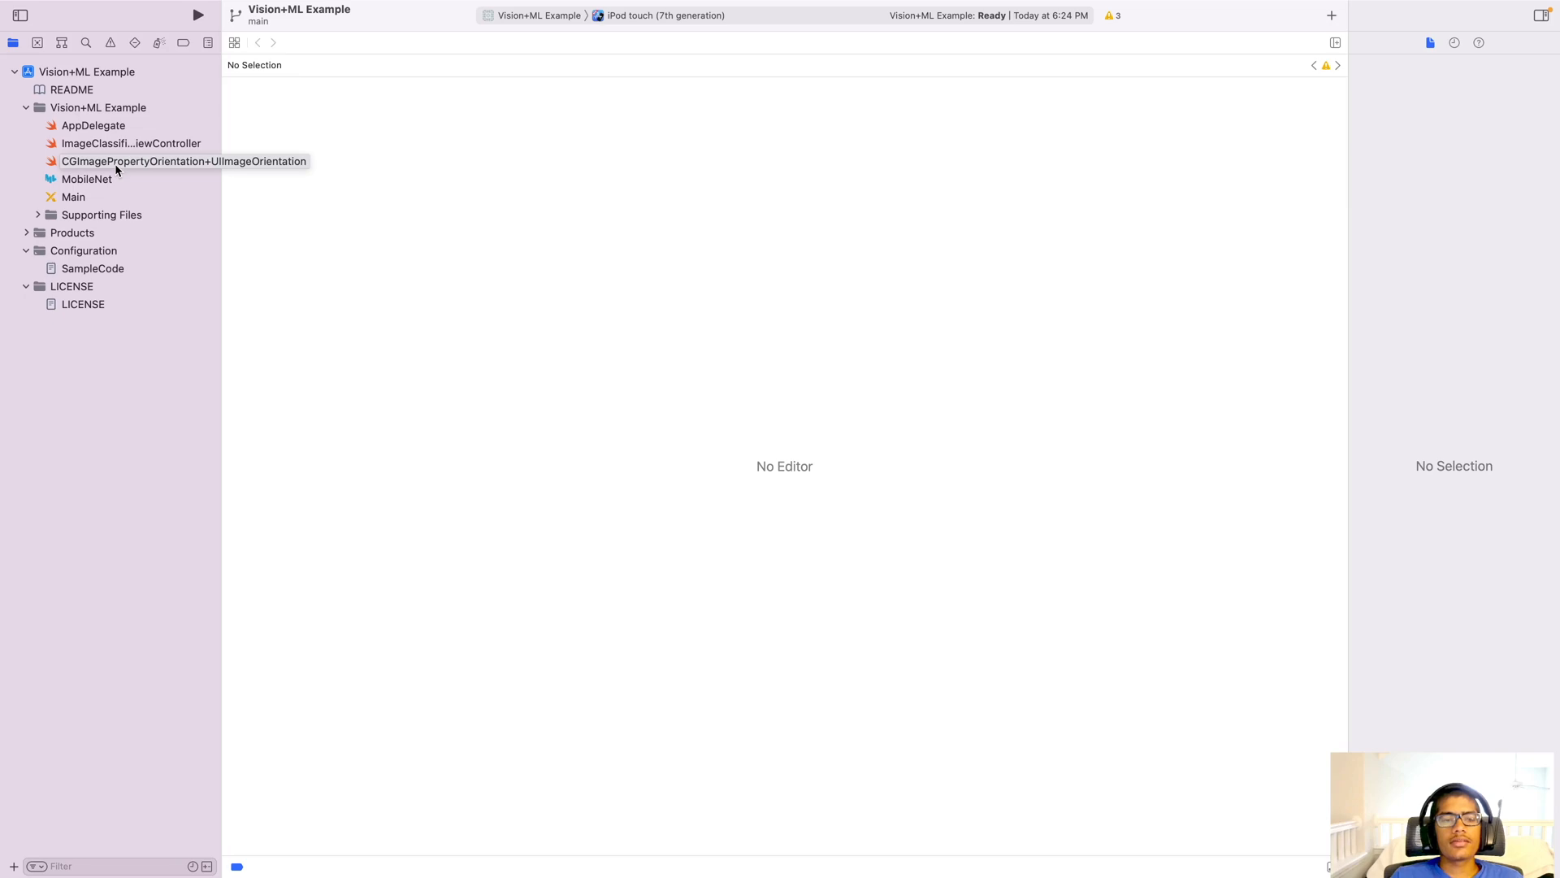
pyautogui.press('super+Tab')
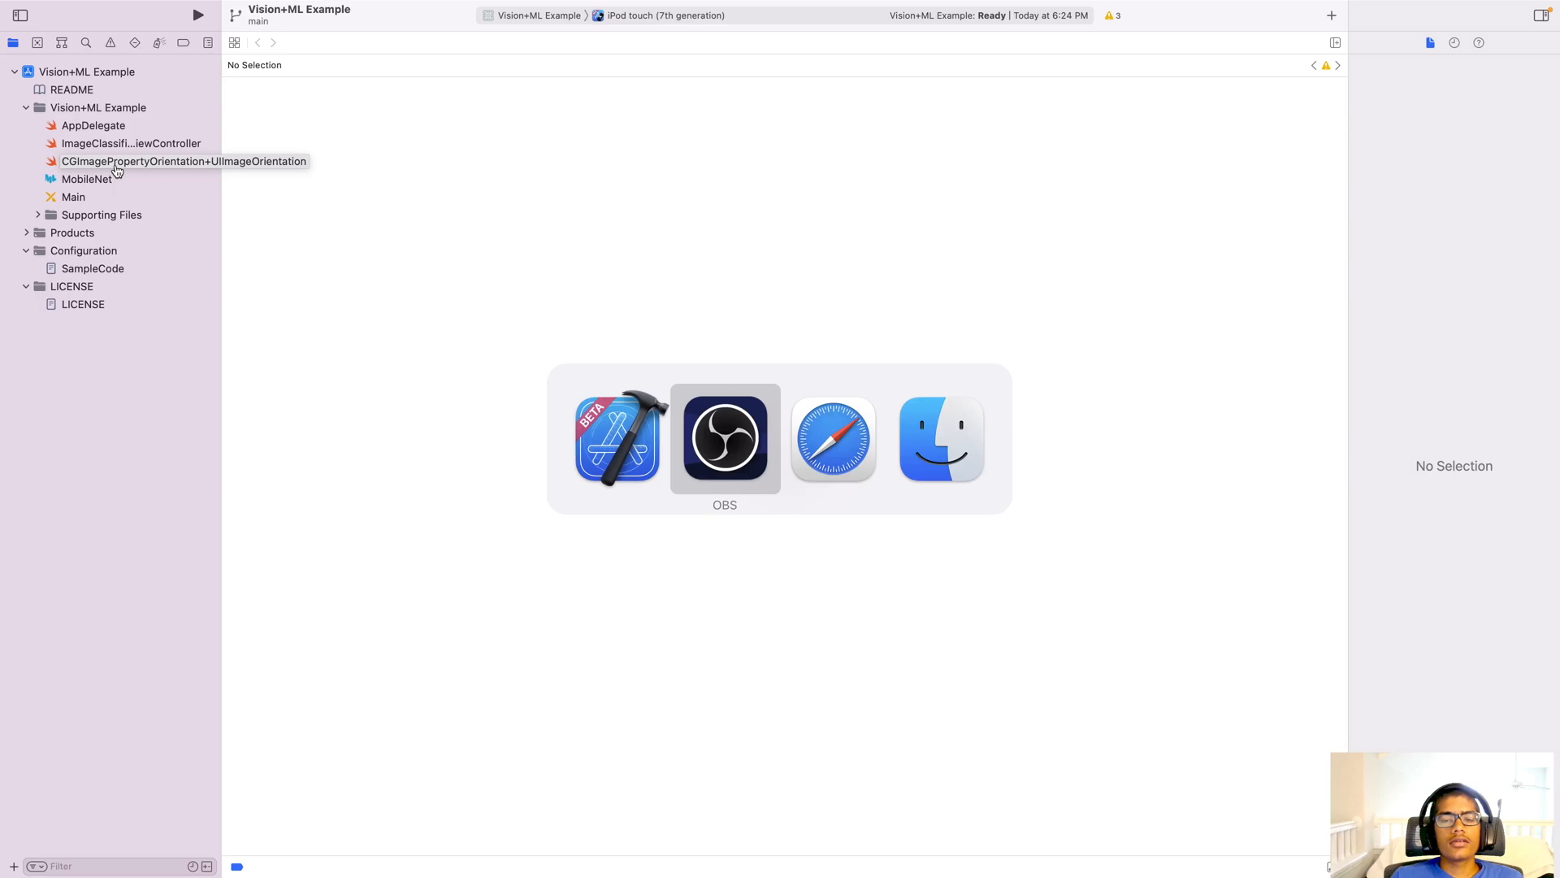
pyautogui.press('Tab')
pyautogui.press('Tab')
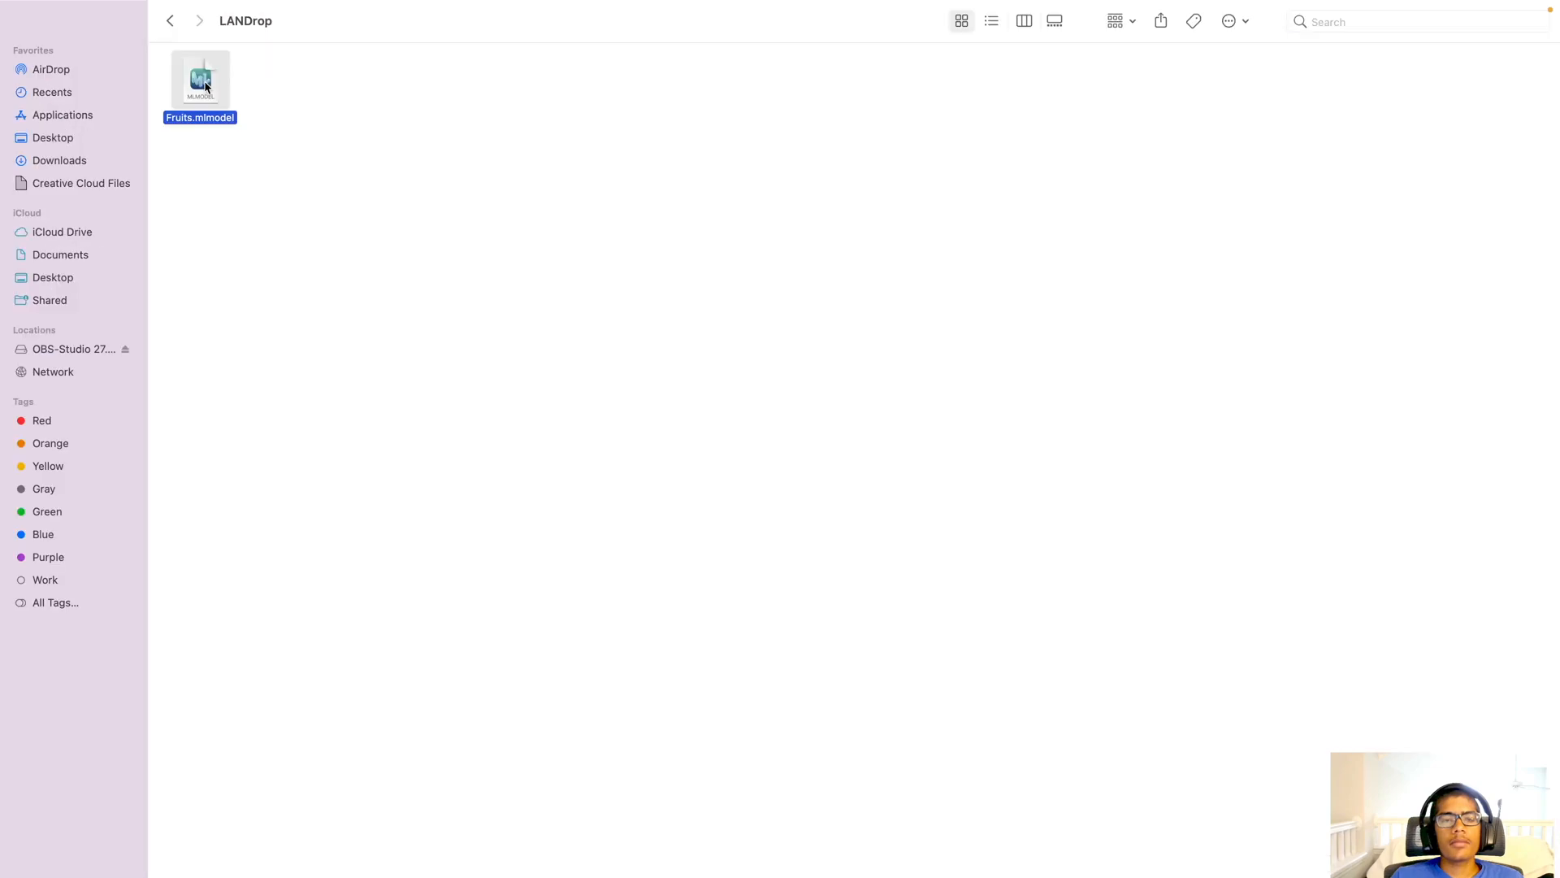
pyautogui.moveTo(205, 86); pyautogui.dragTo(249, 100)
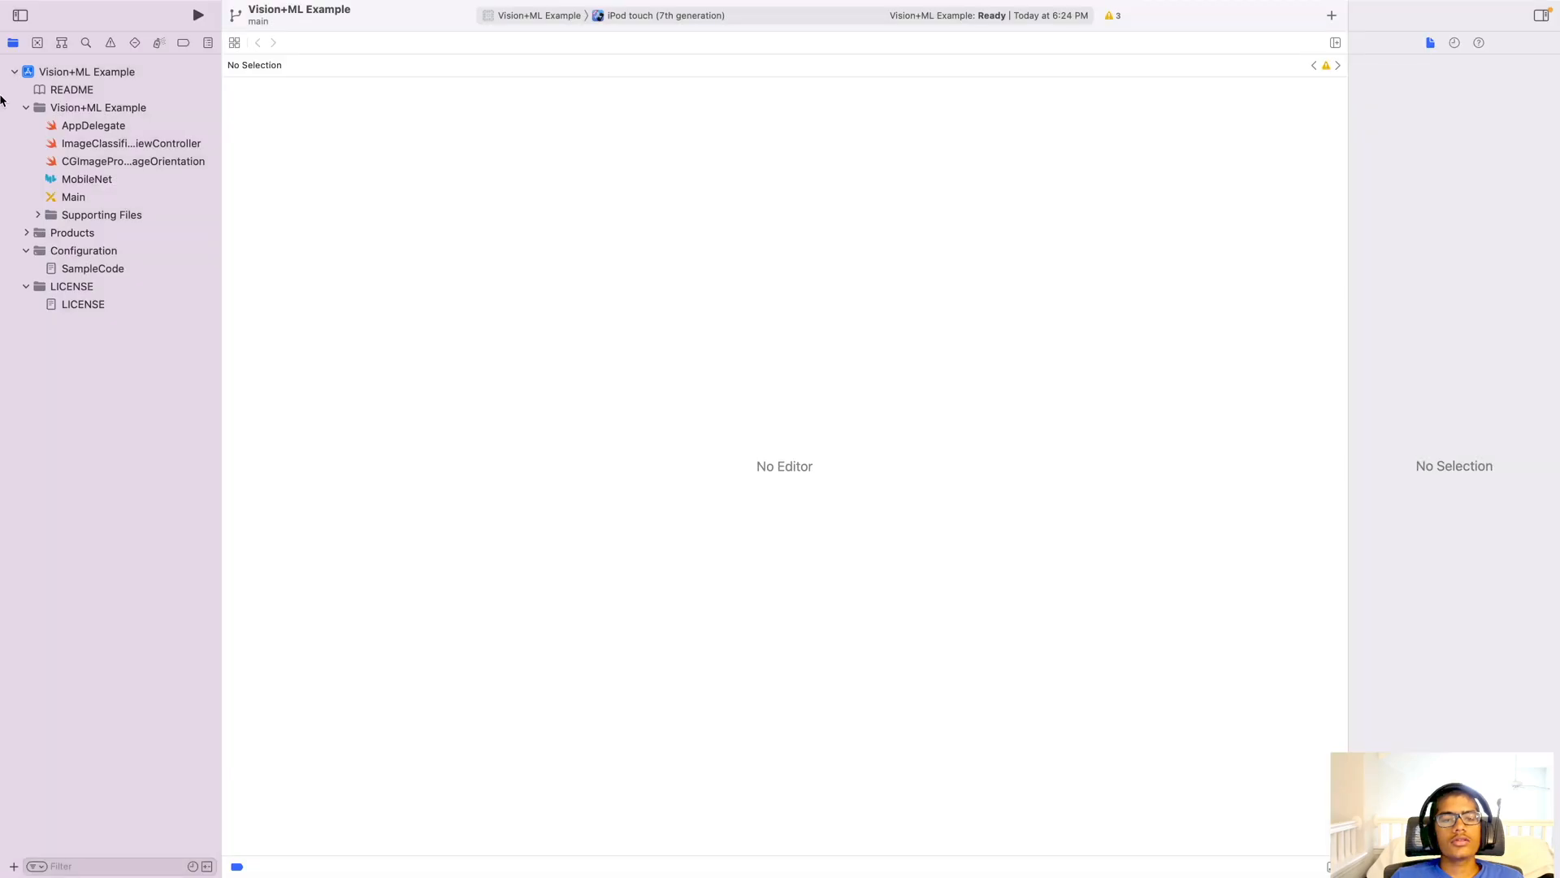
# Step: Open ImageClassificationViewController.swift showing the MobileNet classification request
pyautogui.click(156, 144)
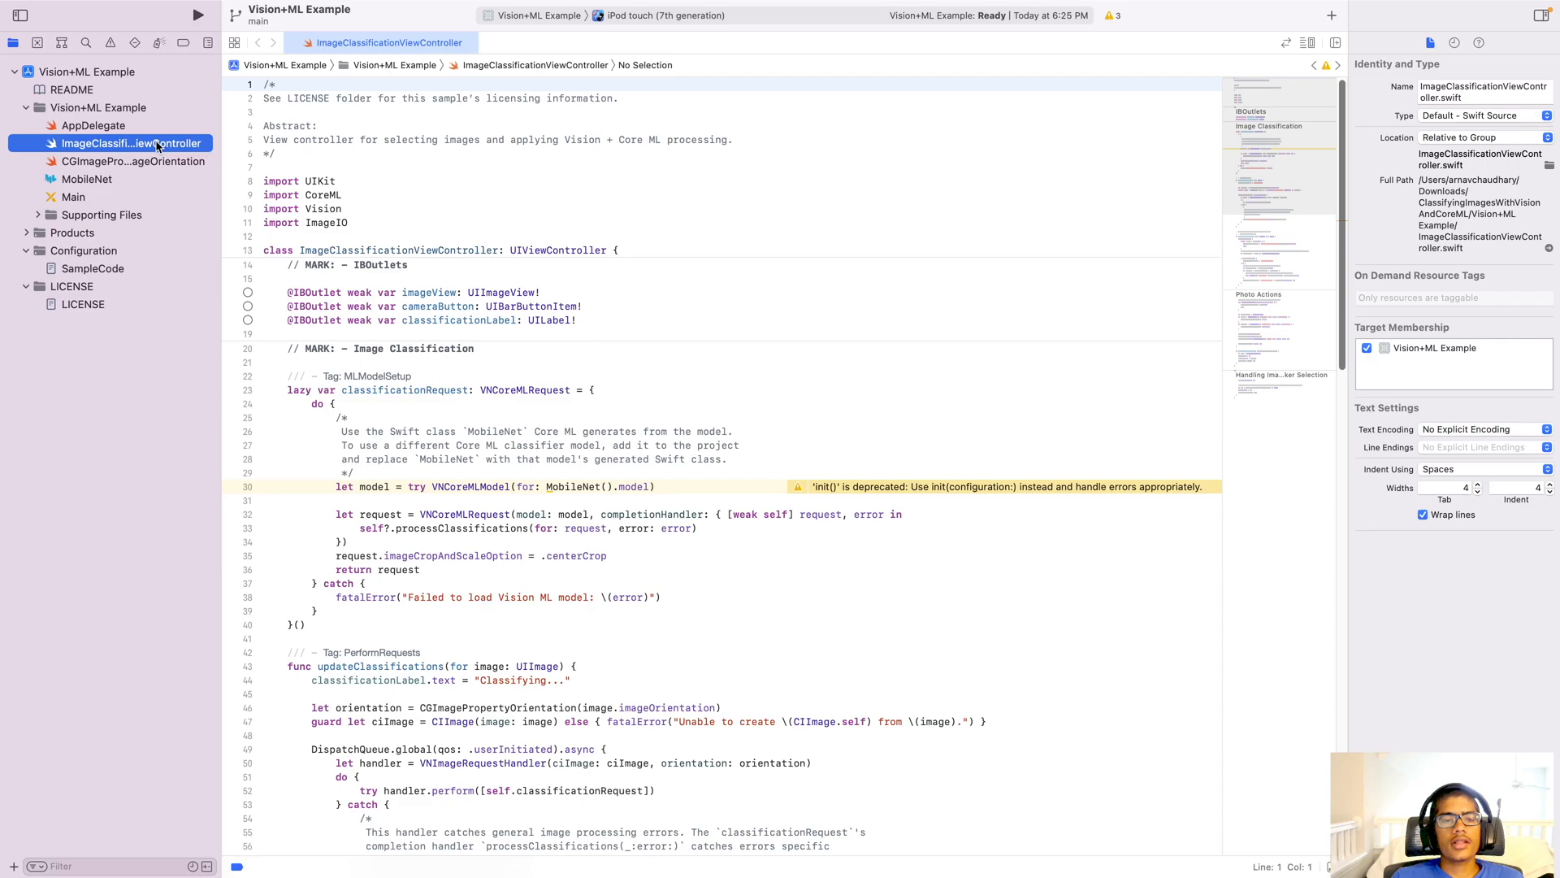